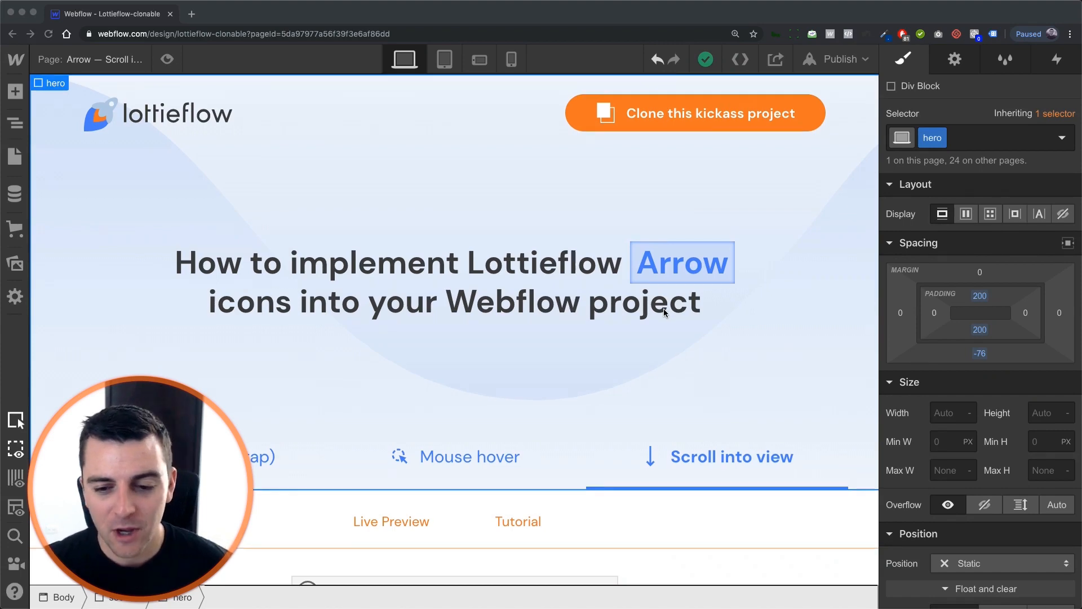
scroll(665, 307, "down", 5)
scroll(665, 307, "down", 5)
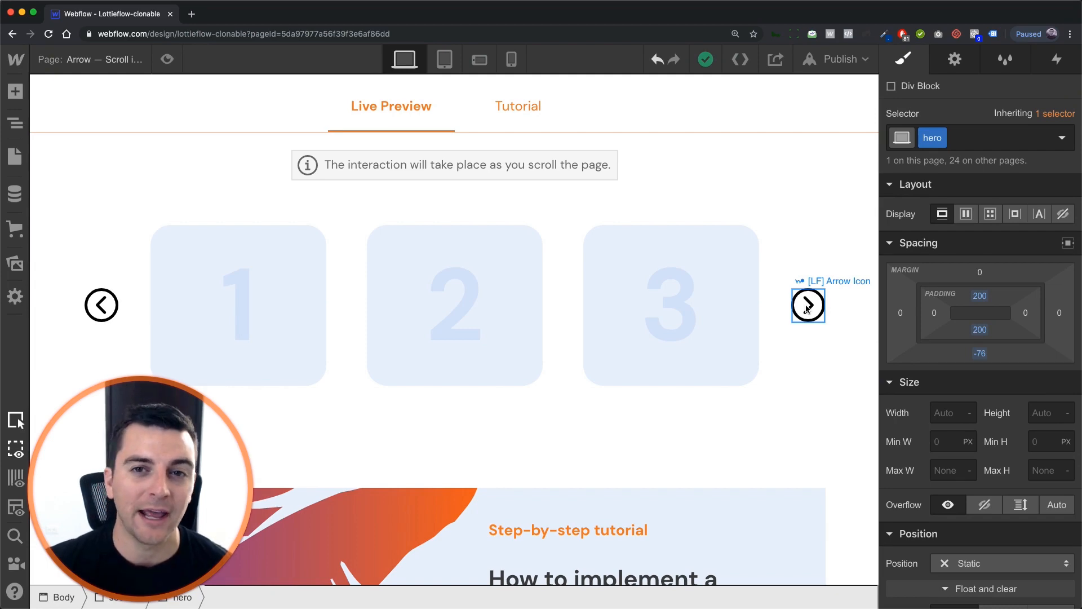
scroll(808, 307, "up", 10)
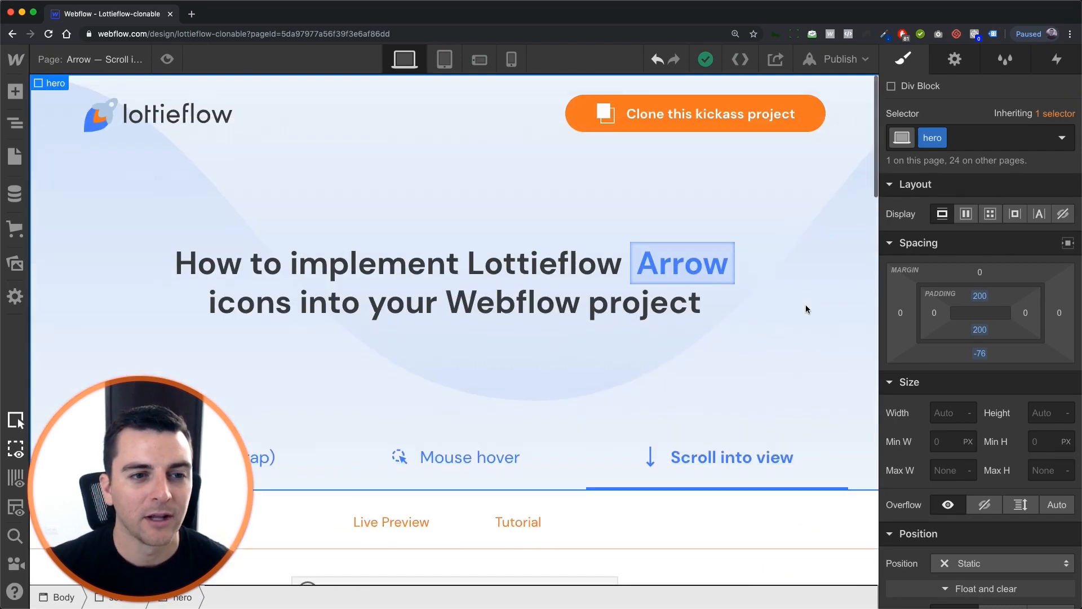
- Enter Preview mode to see the Arrow page as a visitor would
left_click(166, 58)
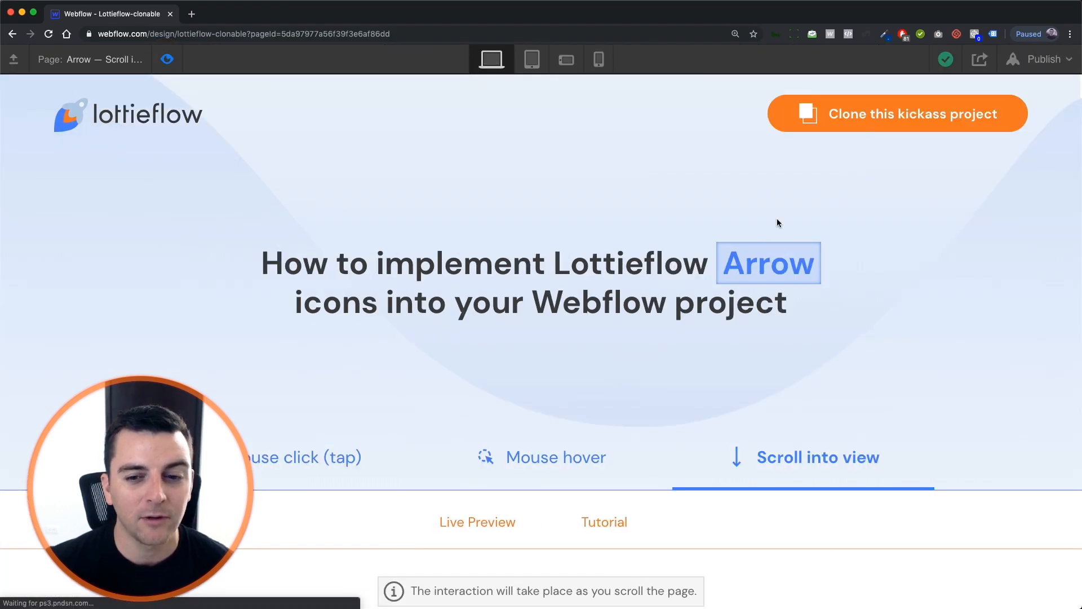
scroll(757, 212, "down", 4)
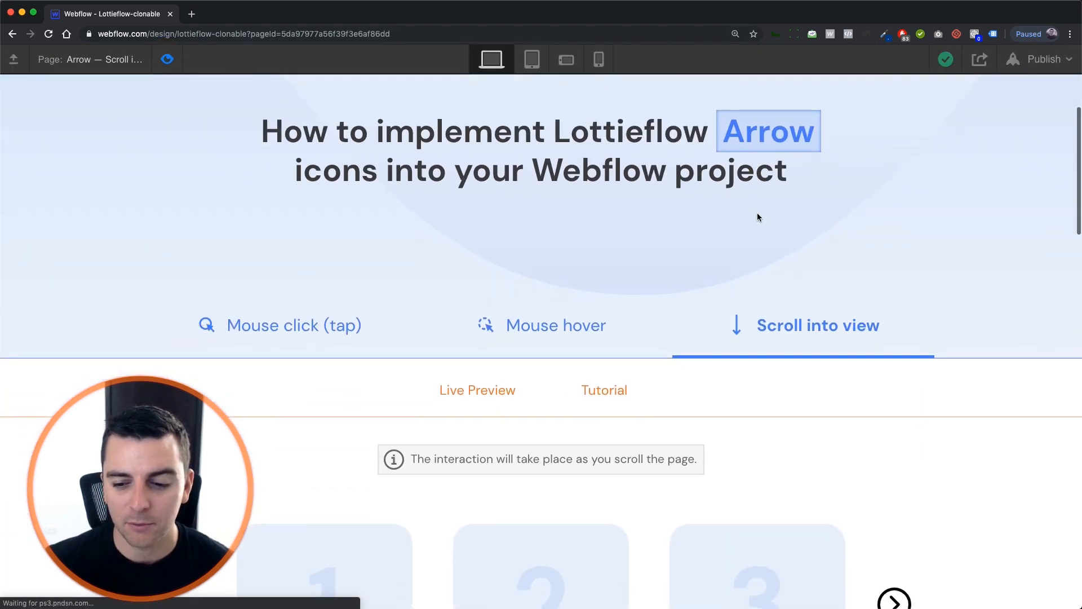
scroll(757, 213, "down", 3)
scroll(757, 212, "down", 2)
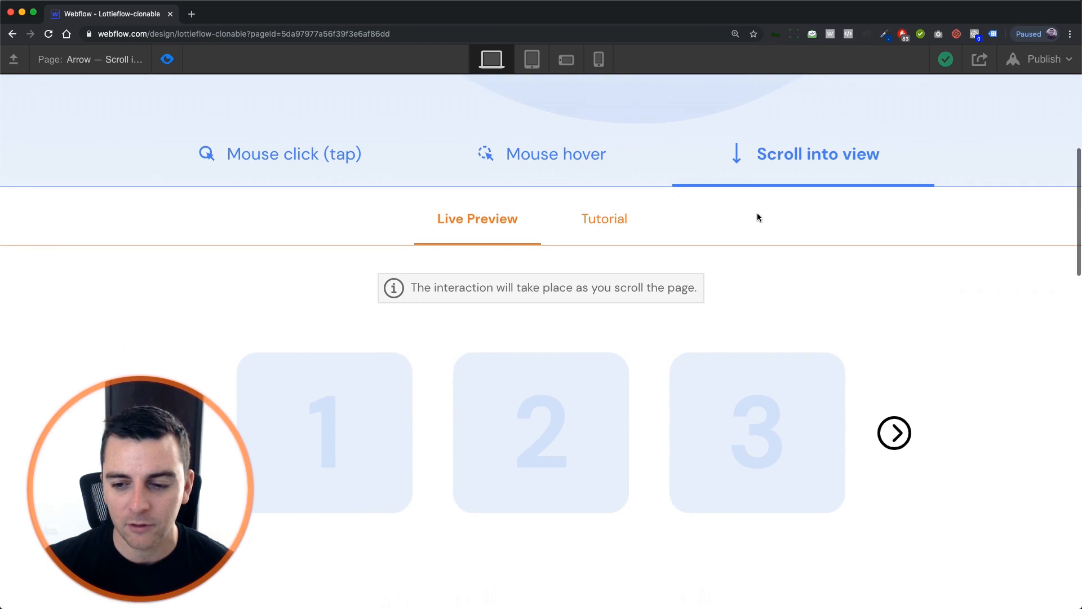
scroll(757, 212, "up", 5)
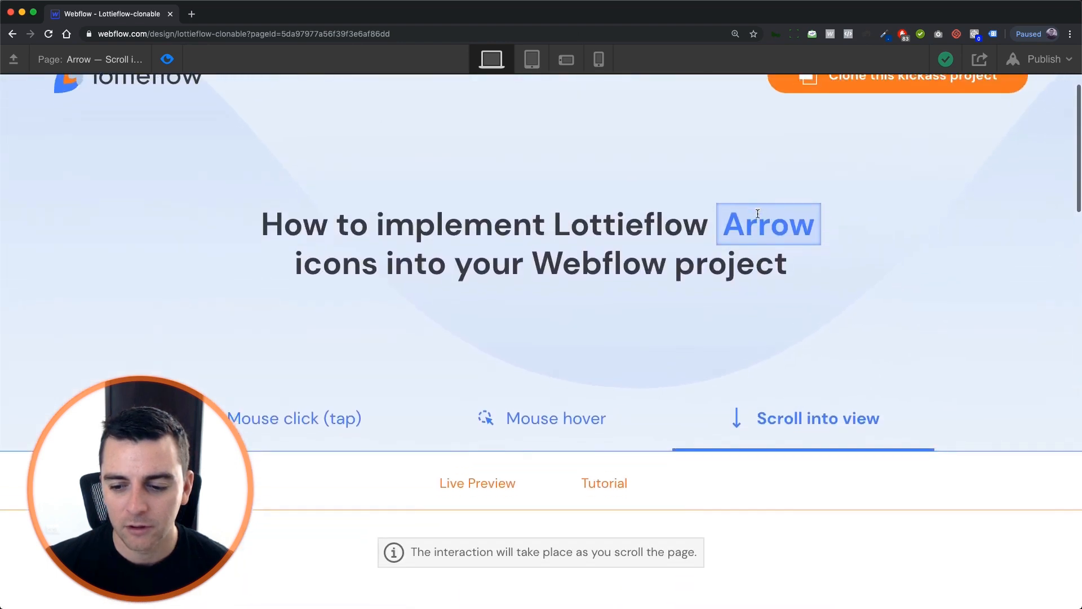
scroll(756, 212, "down", 5)
scroll(757, 212, "down", 1)
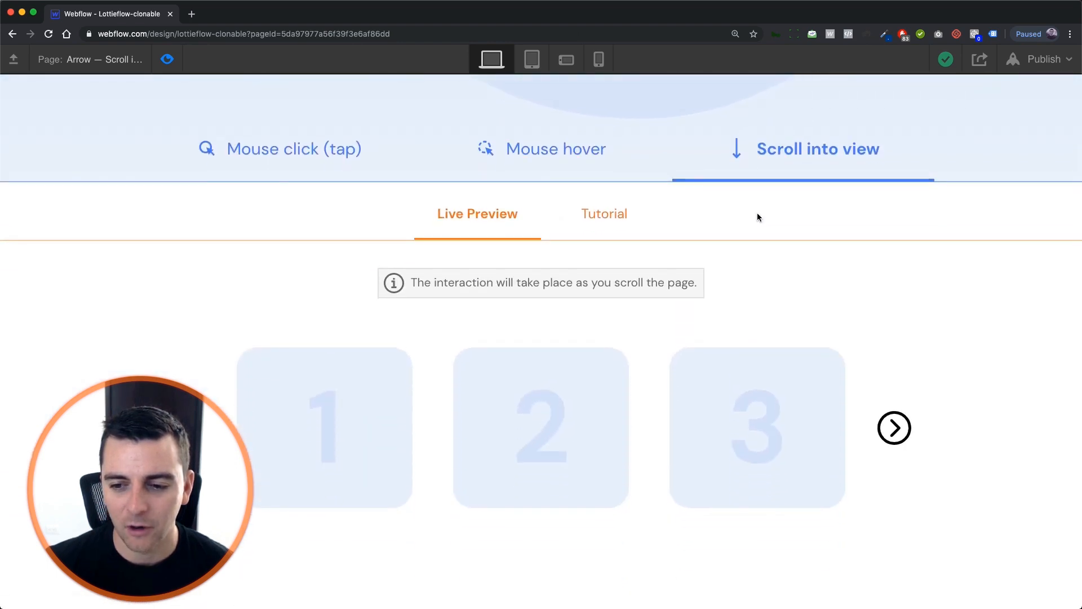
scroll(756, 213, "up", 5)
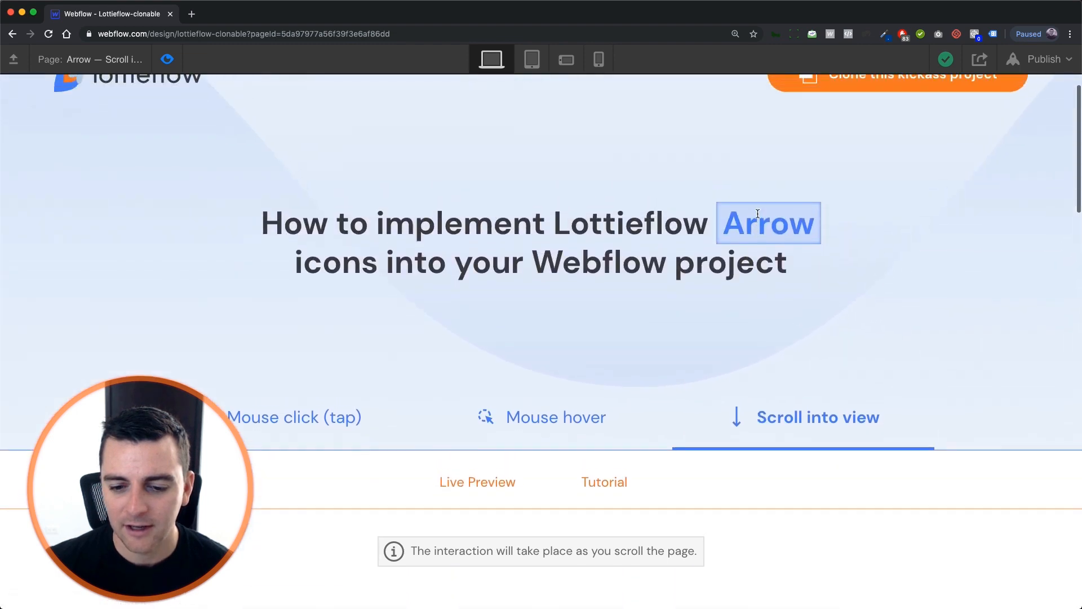
scroll(756, 213, "down", 1)
scroll(757, 213, "down", 5)
scroll(757, 212, "down", 1)
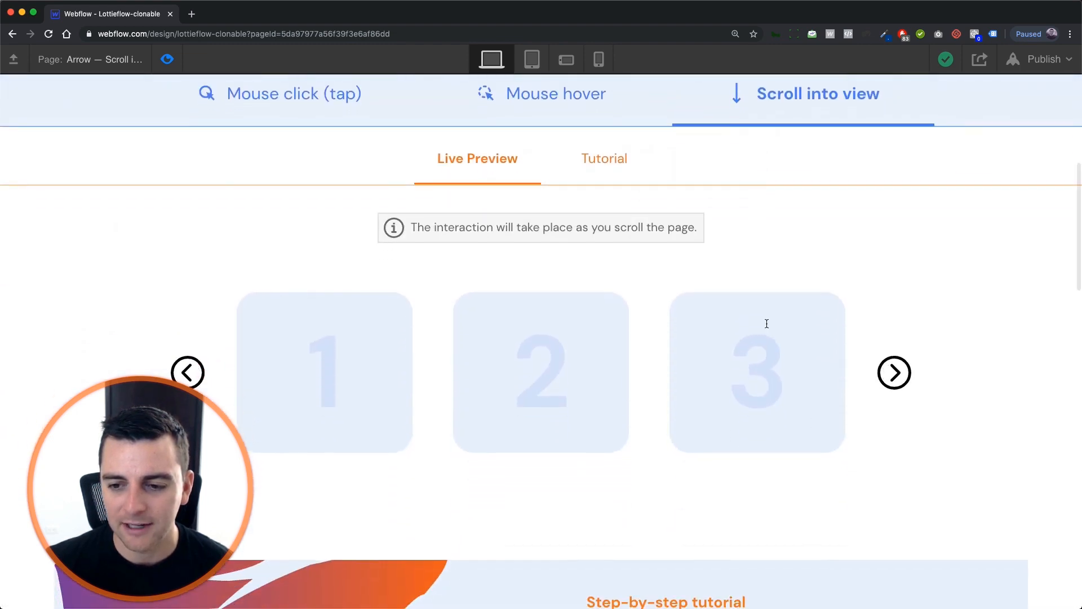
scroll(857, 333, "down", 5)
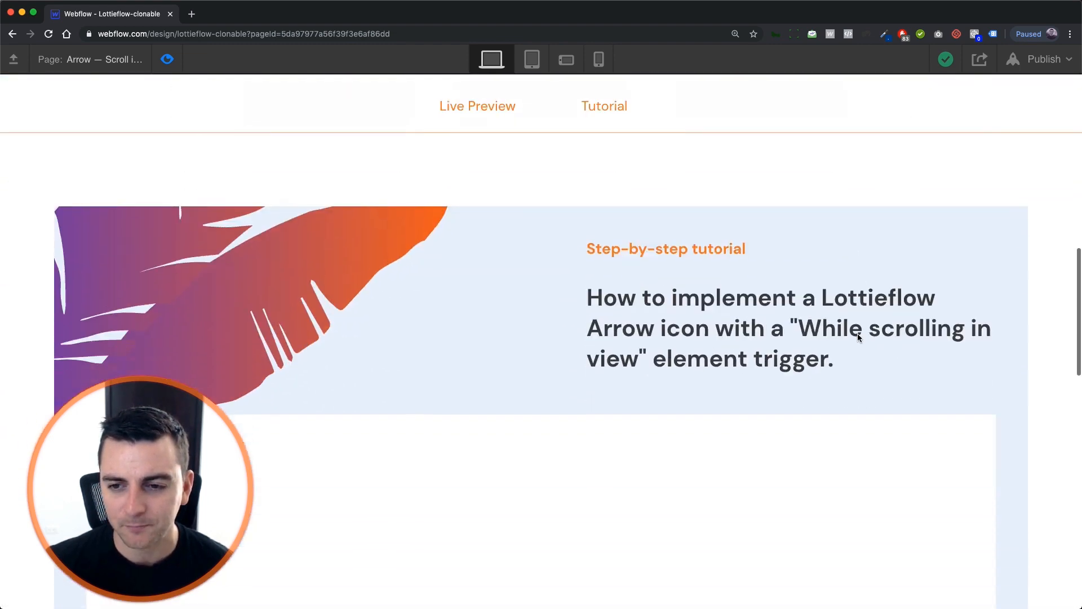
scroll(858, 333, "down", 2)
scroll(858, 333, "up", 5)
scroll(858, 334, "up", 2)
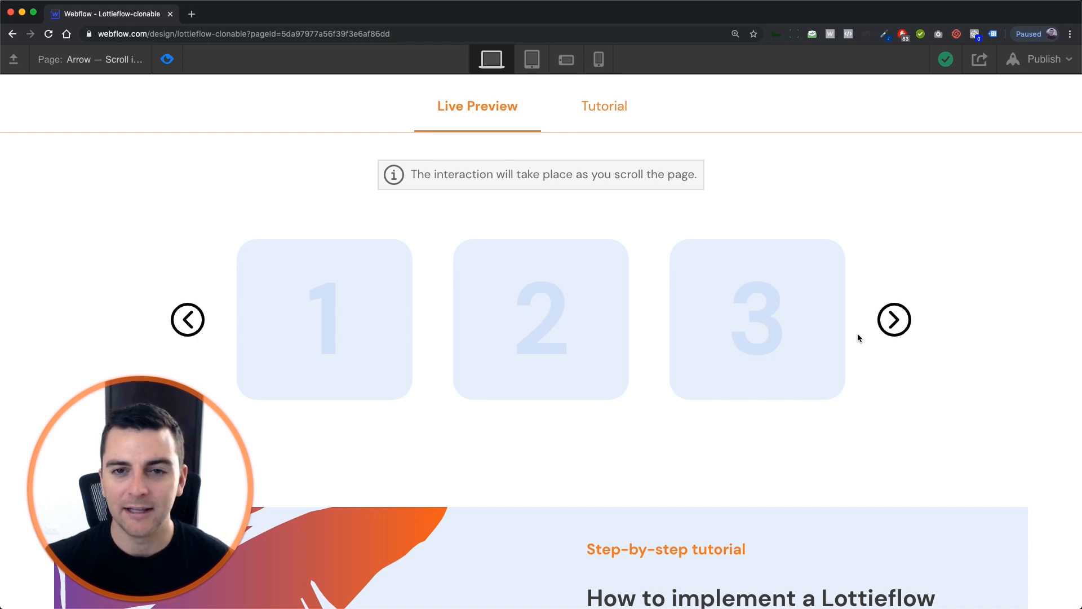
- Advance and rewind the slider with its arrows, then exit Preview back to editing
left_click(895, 320)
left_click(897, 321)
left_click(187, 319)
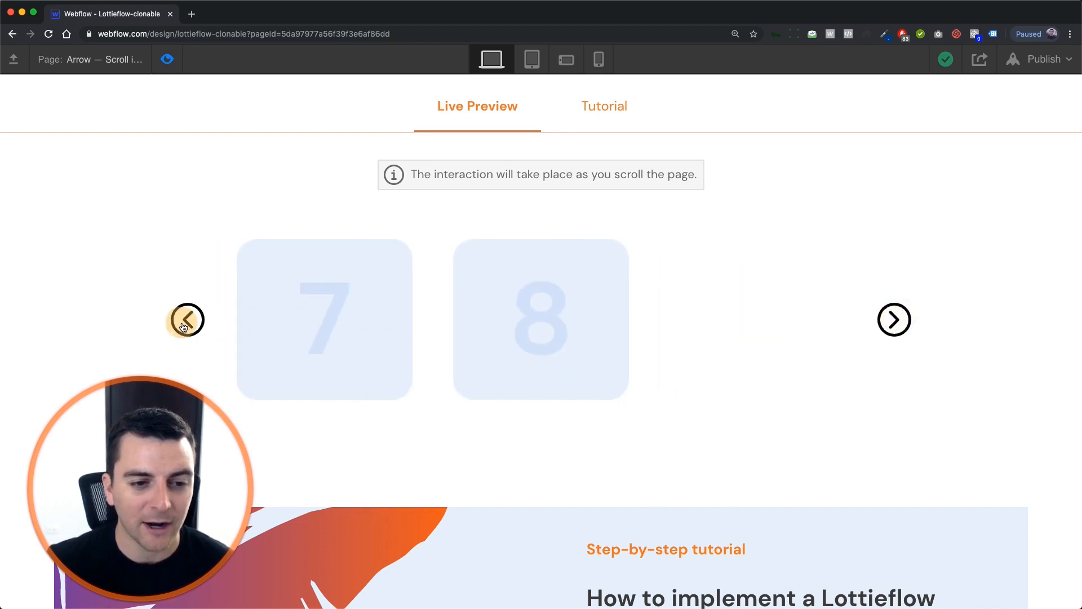
scroll(296, 469, "up", 5)
scroll(296, 470, "down", 3)
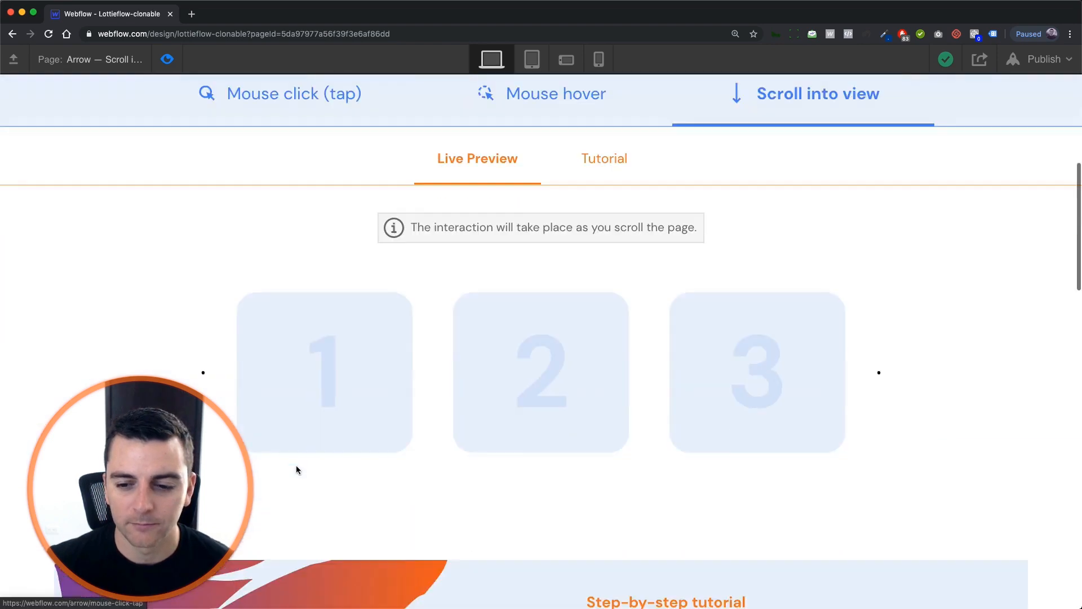
scroll(296, 470, "down", 3)
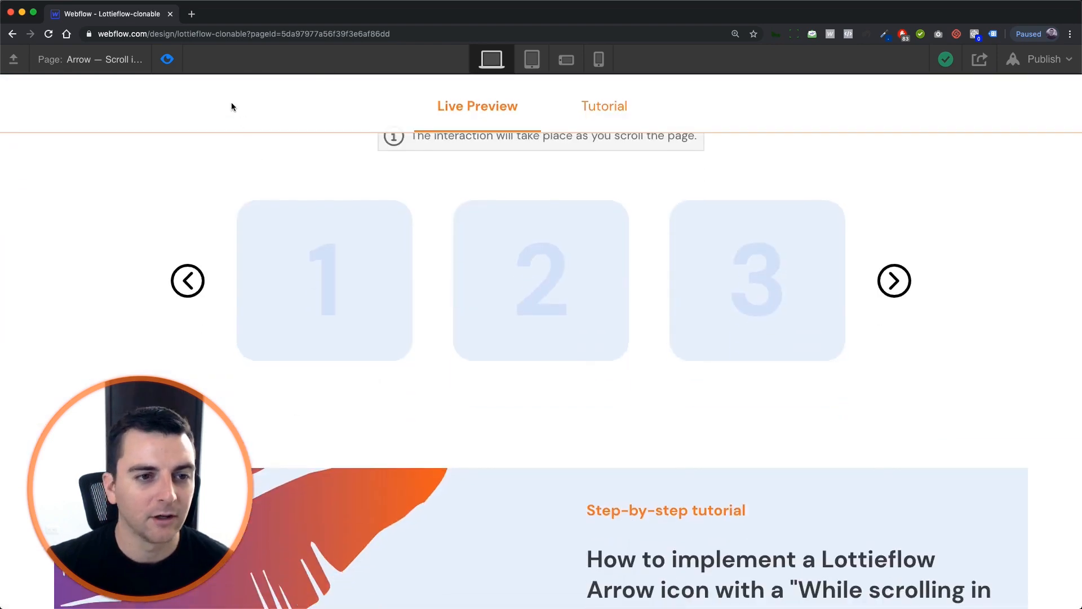
key("ctrl+shift+p")
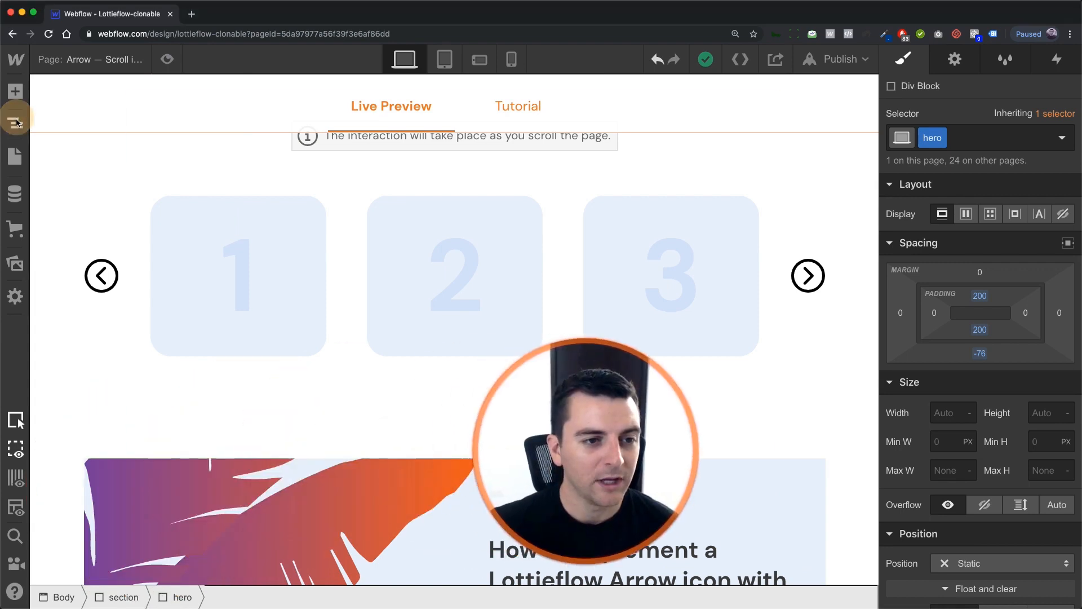
- Inspect the left and right slider arrows and their Lottie icons in the Navigator, ending on the left arrow
left_click(16, 123)
scroll(110, 437, "down", 4)
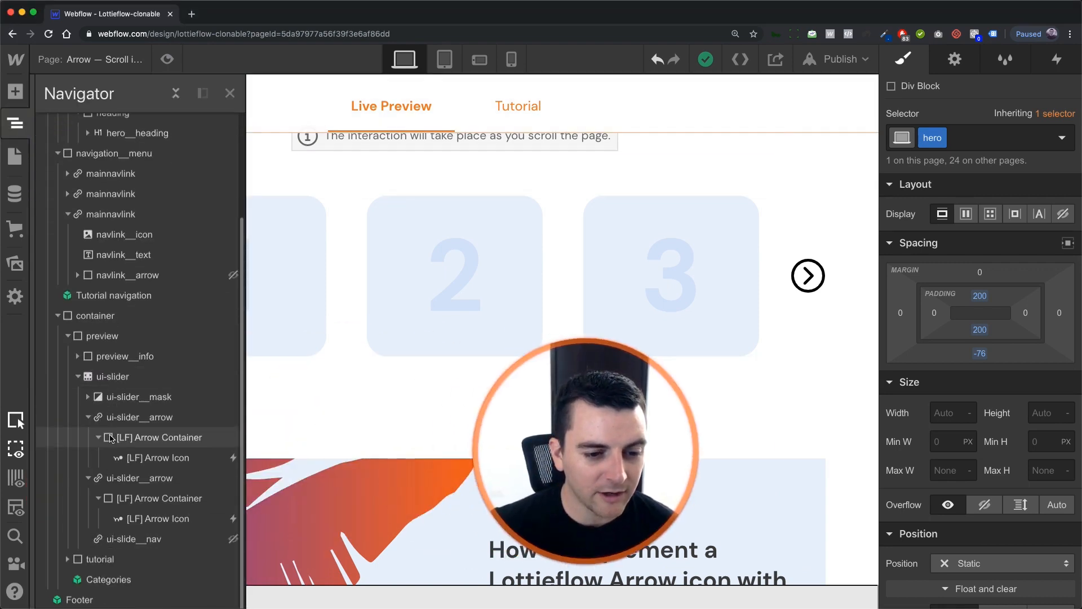
left_click(140, 417)
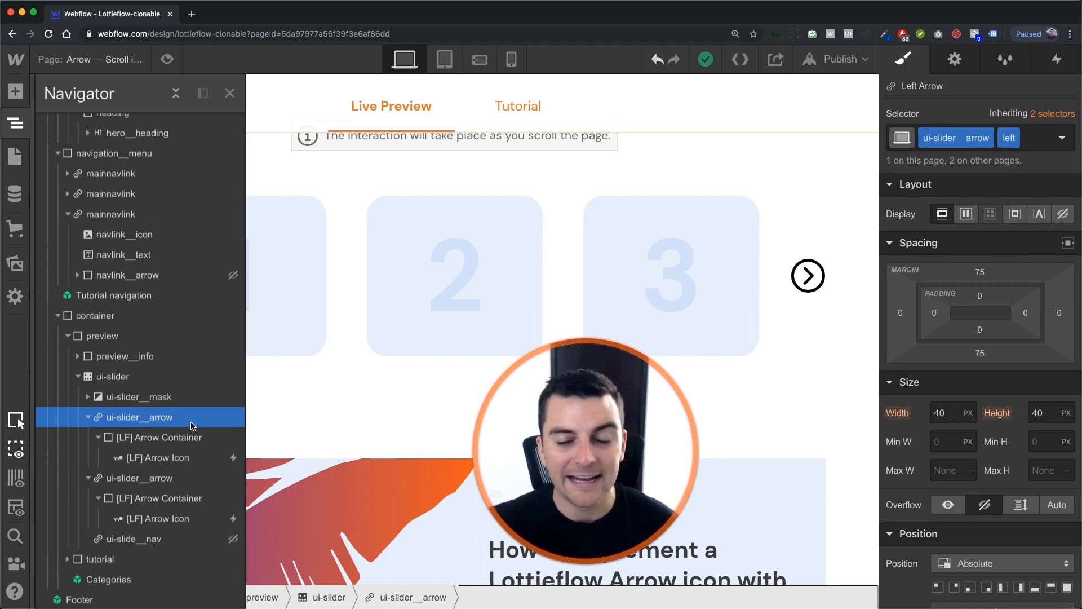
left_click(158, 458)
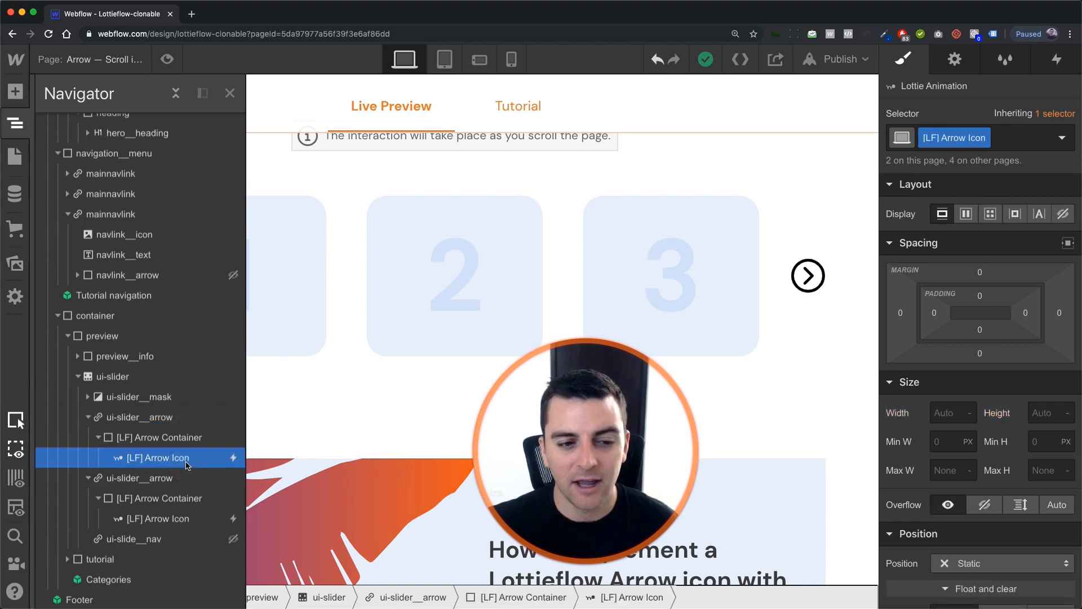
left_click(158, 518)
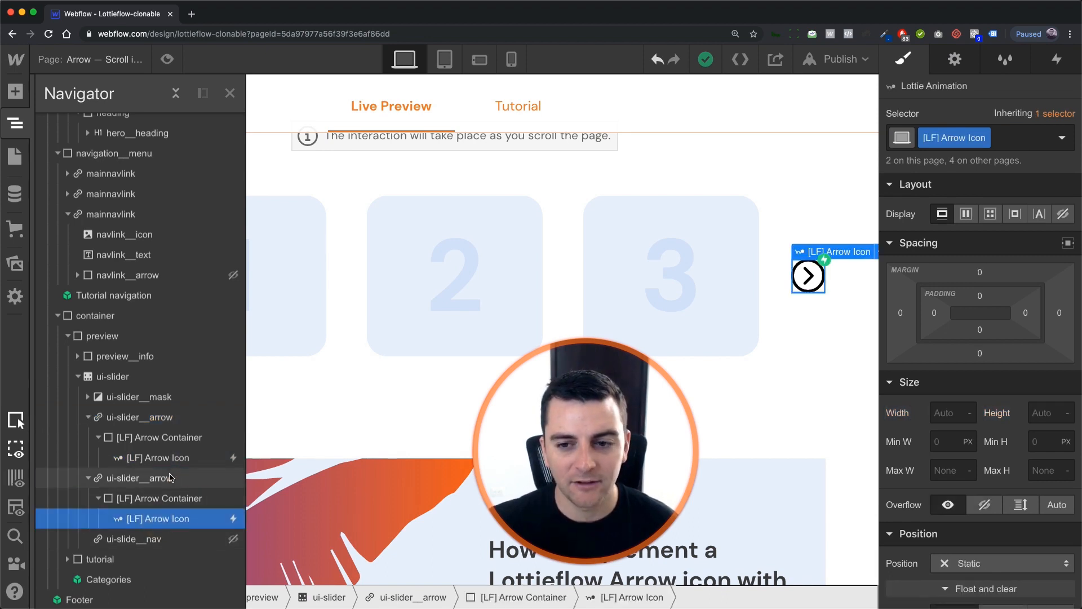
left_click(140, 478)
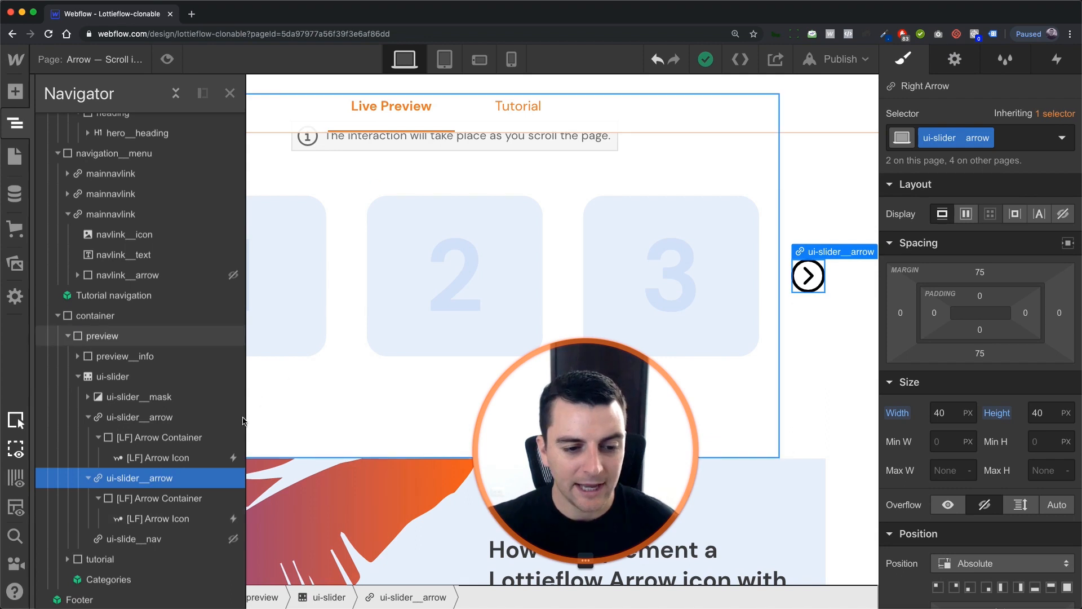
left_click(157, 519)
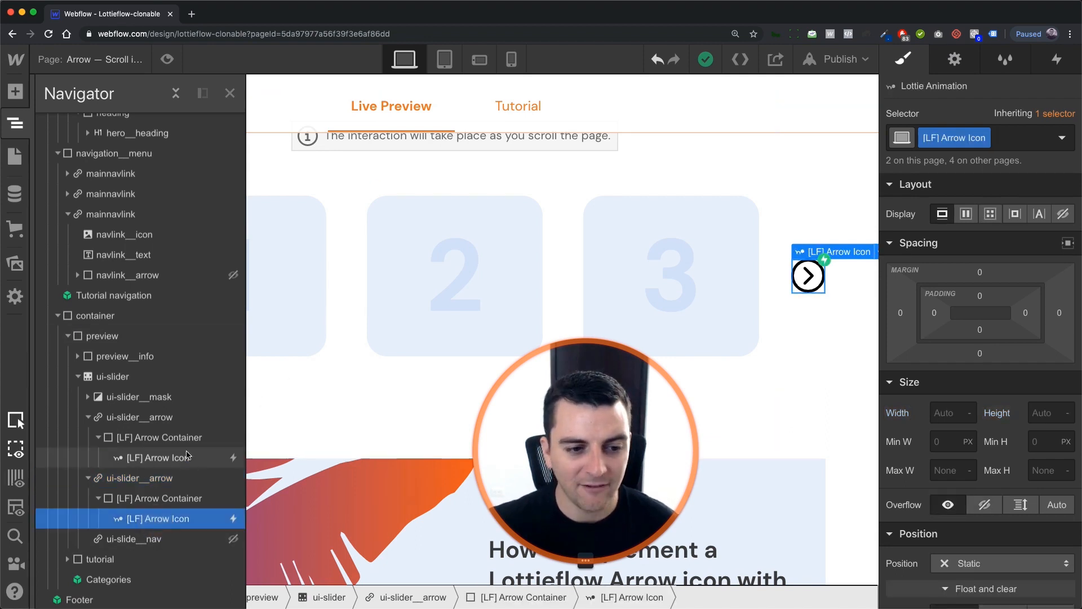
left_click(140, 417)
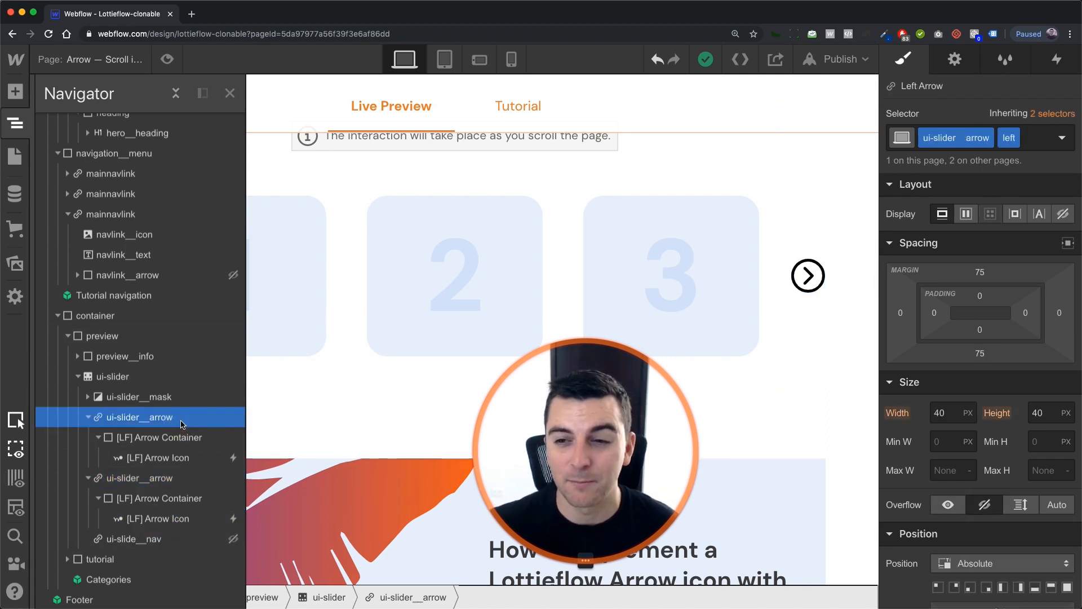
scroll(969, 311, "down", 5)
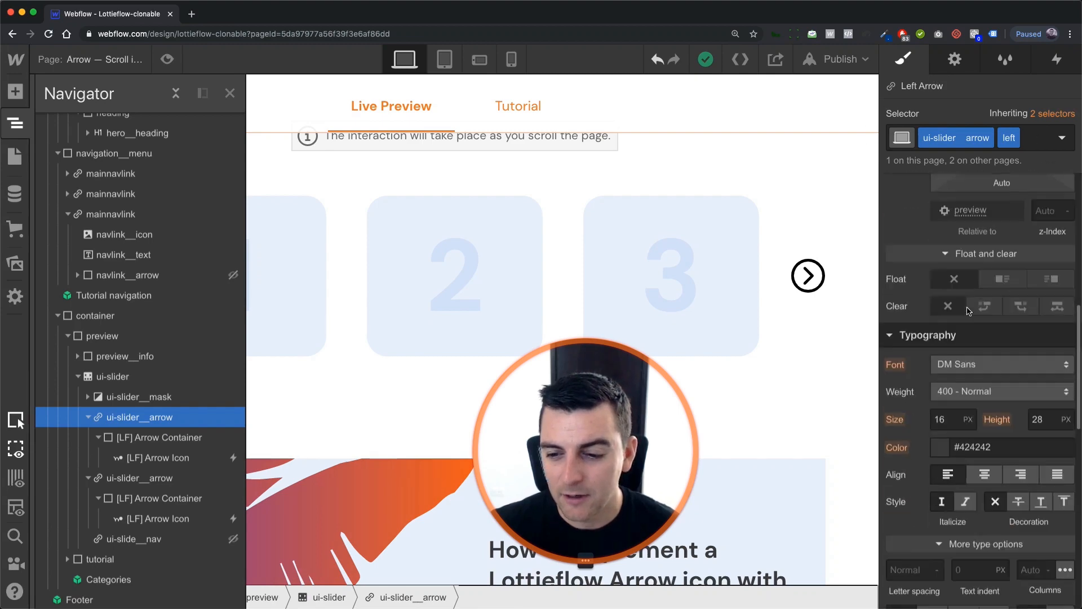
scroll(968, 311, "down", 5)
scroll(969, 311, "down", 5)
scroll(969, 312, "down", 3)
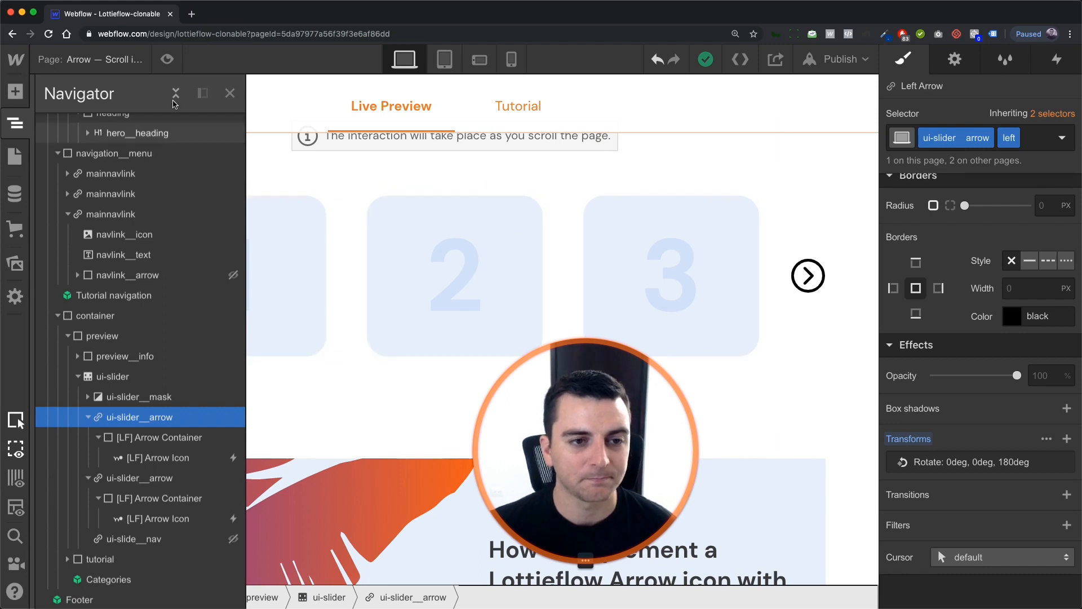
- Set the left arrow icon's Scroll into view trigger out-of-view offset to 0% and open 'Arrow - into view'
left_click(230, 94)
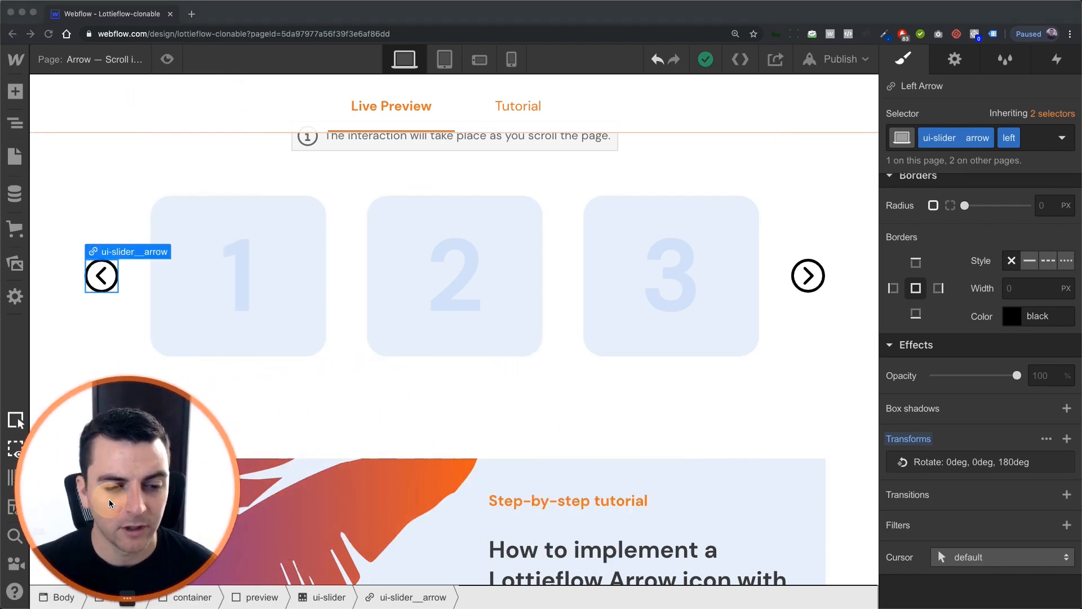
left_click(108, 270)
left_click(1057, 59)
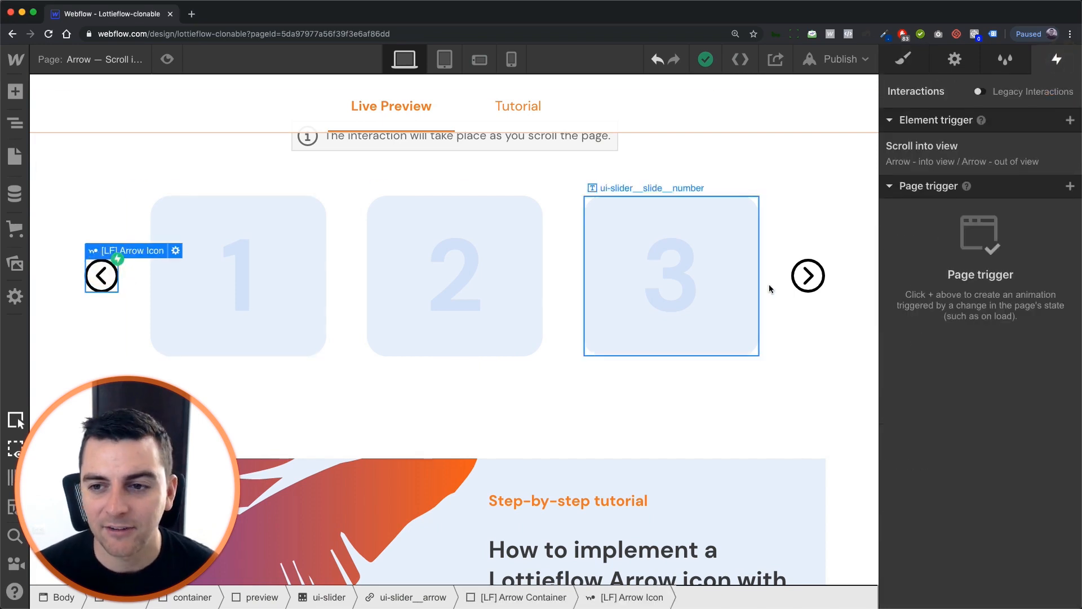
mouse_move(964, 154)
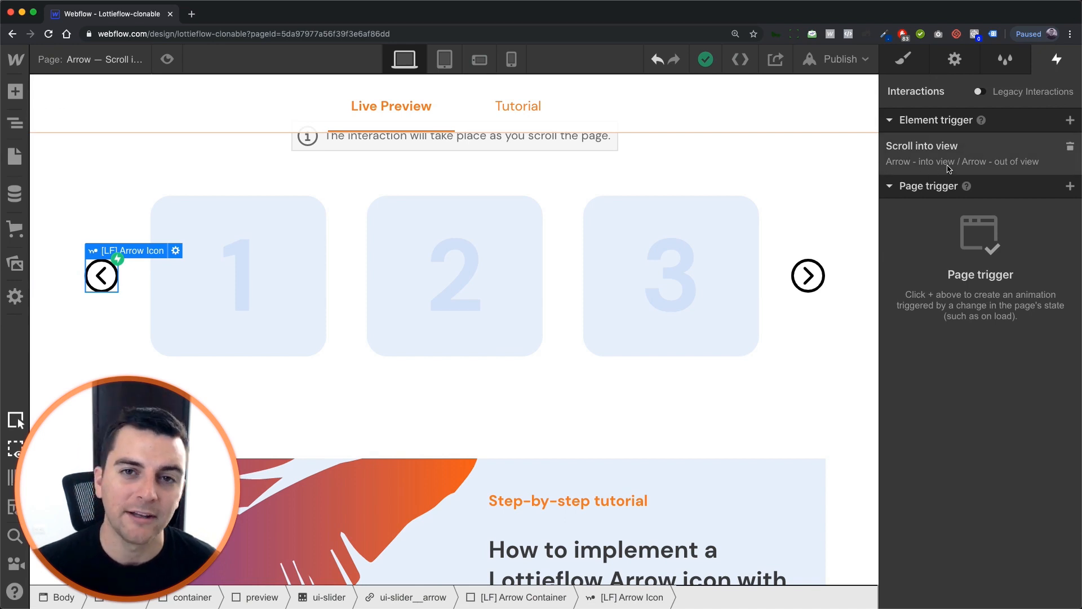
left_click(935, 147)
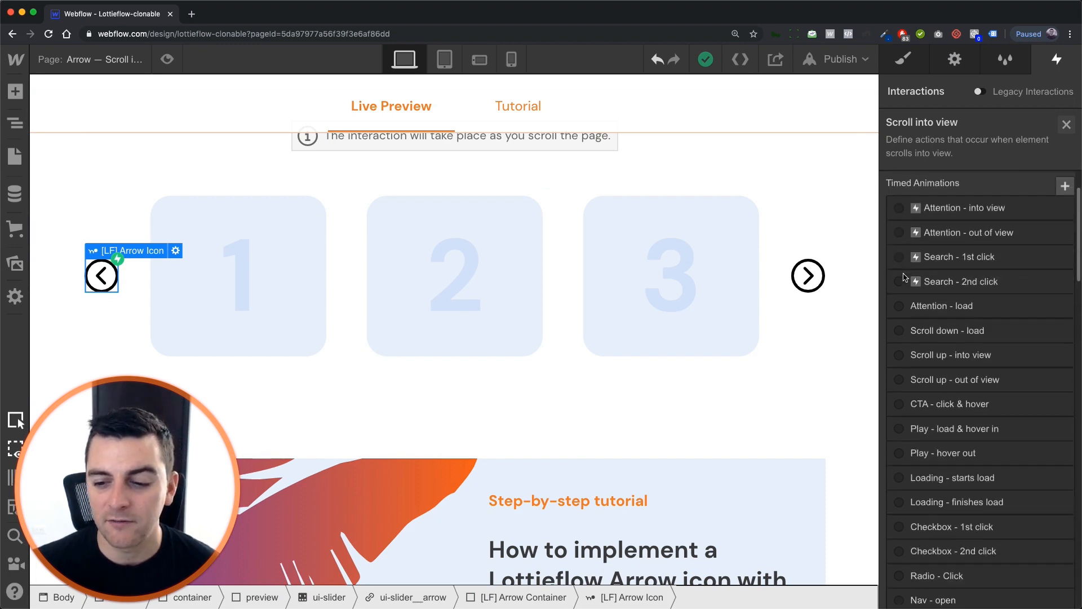
scroll(902, 287, "down", 5)
scroll(902, 288, "down", 5)
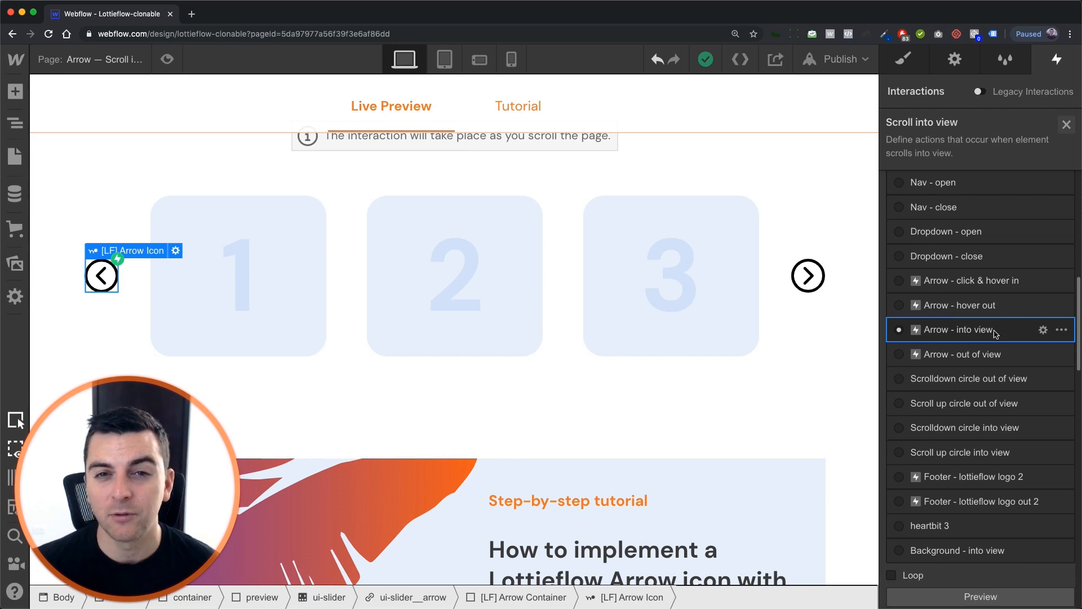
scroll(950, 338, "down", 5)
scroll(950, 337, "down", 3)
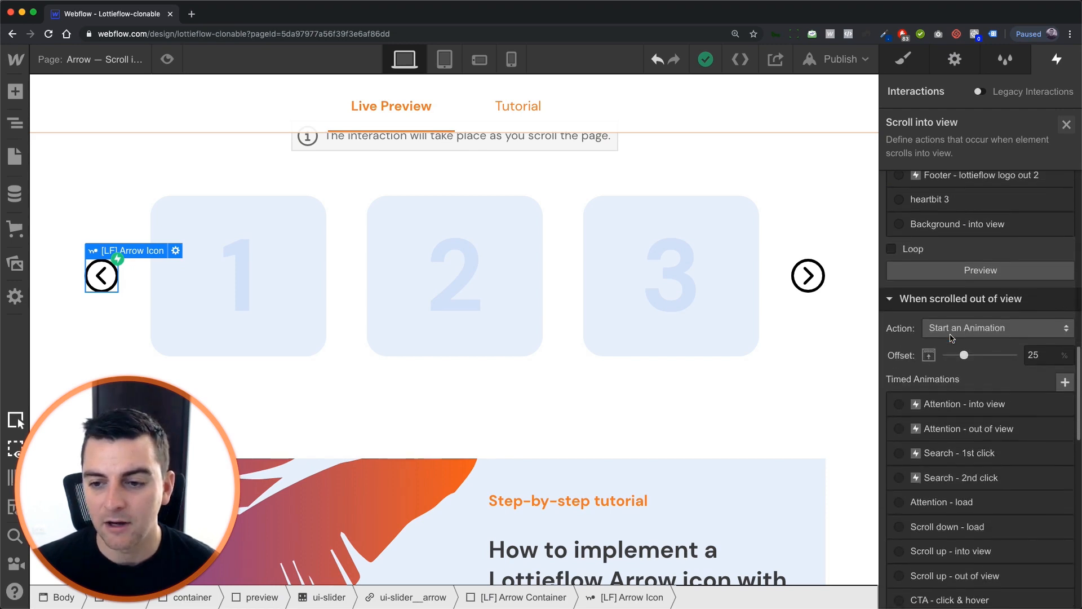
scroll(950, 336, "down", 3)
scroll(951, 336, "down", 4)
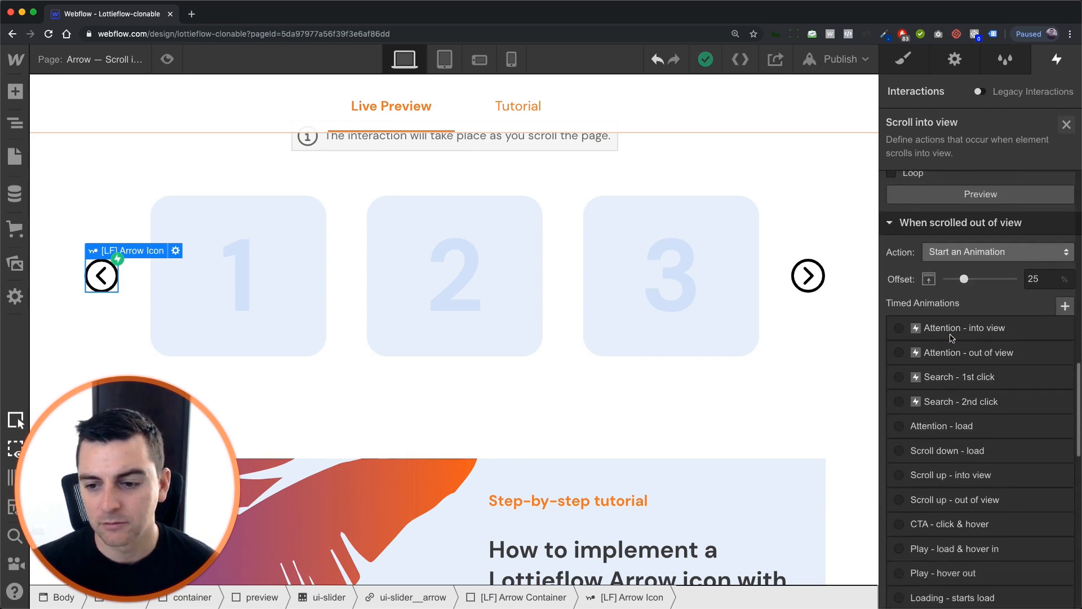
scroll(951, 336, "down", 4)
scroll(950, 336, "down", 3)
scroll(951, 336, "down", 2)
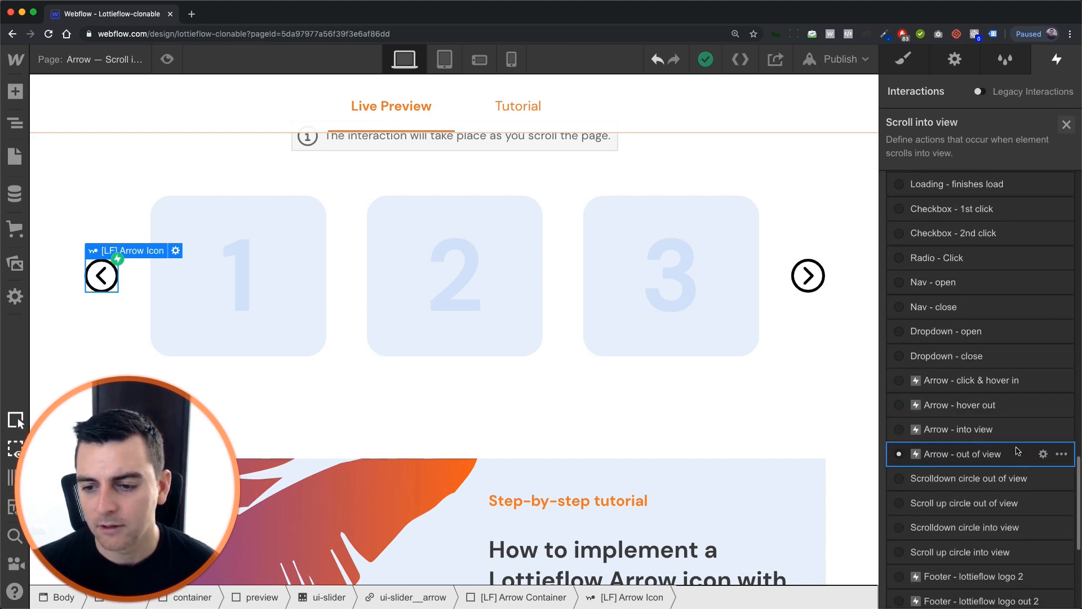
scroll(947, 424, "up", 5)
scroll(981, 380, "up", 5)
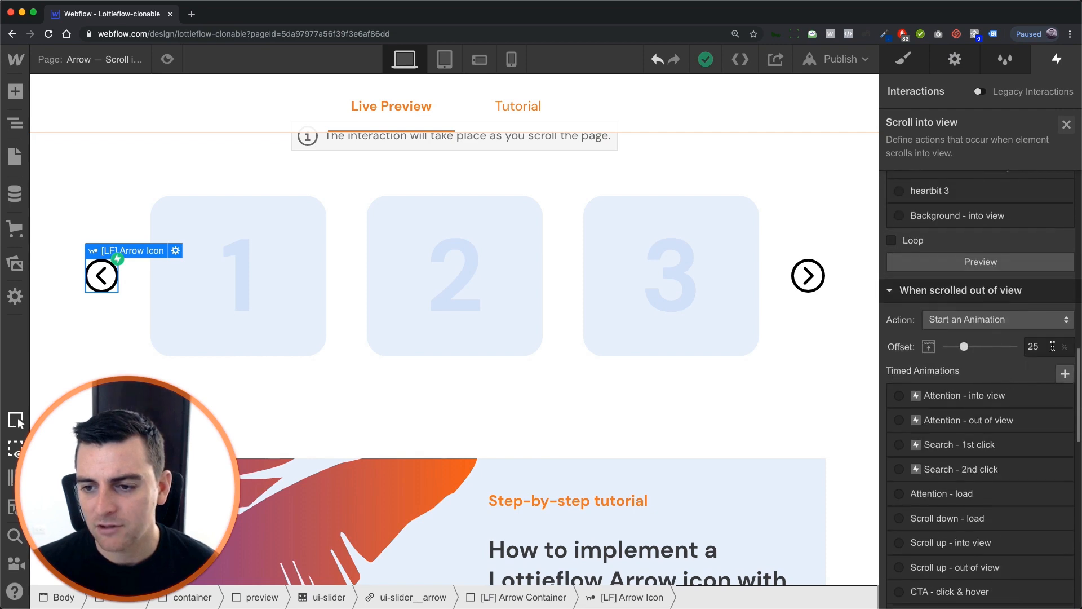
left_click(1034, 347)
type("0")
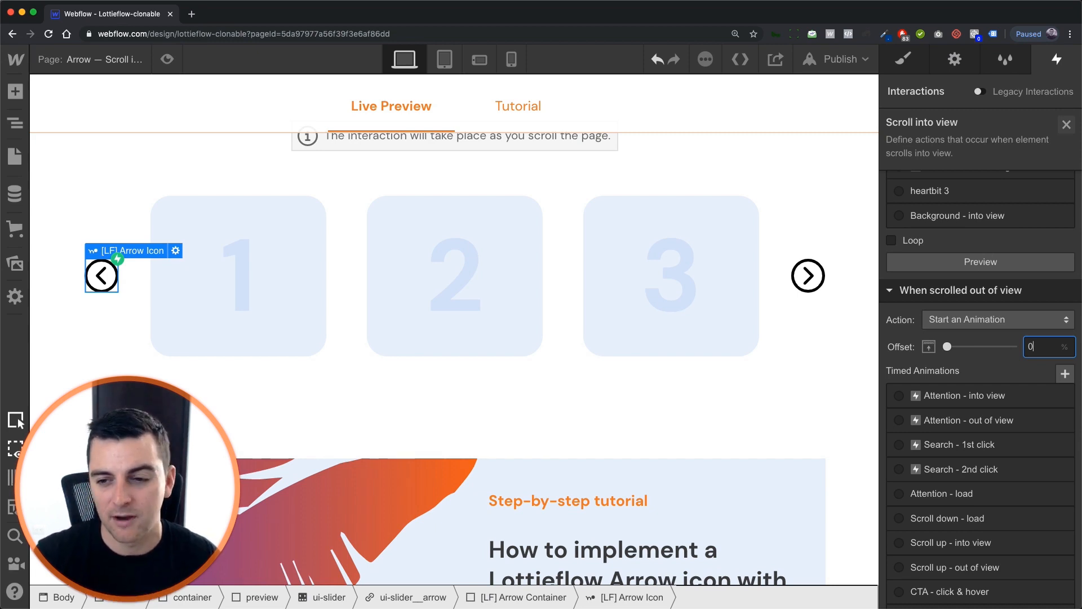
scroll(981, 380, "up", 8)
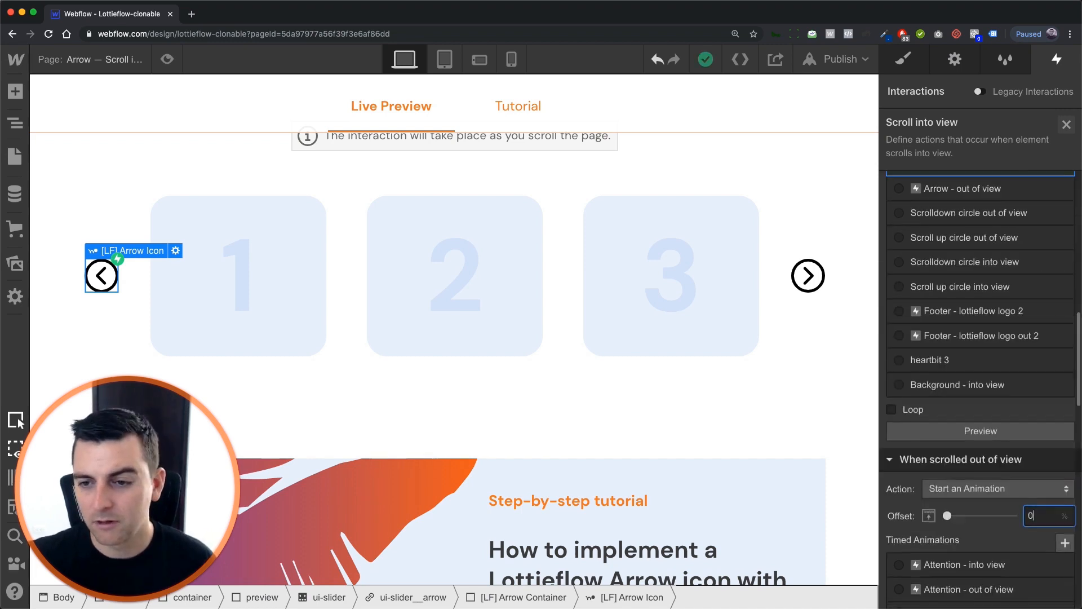
scroll(981, 338, "up", 3)
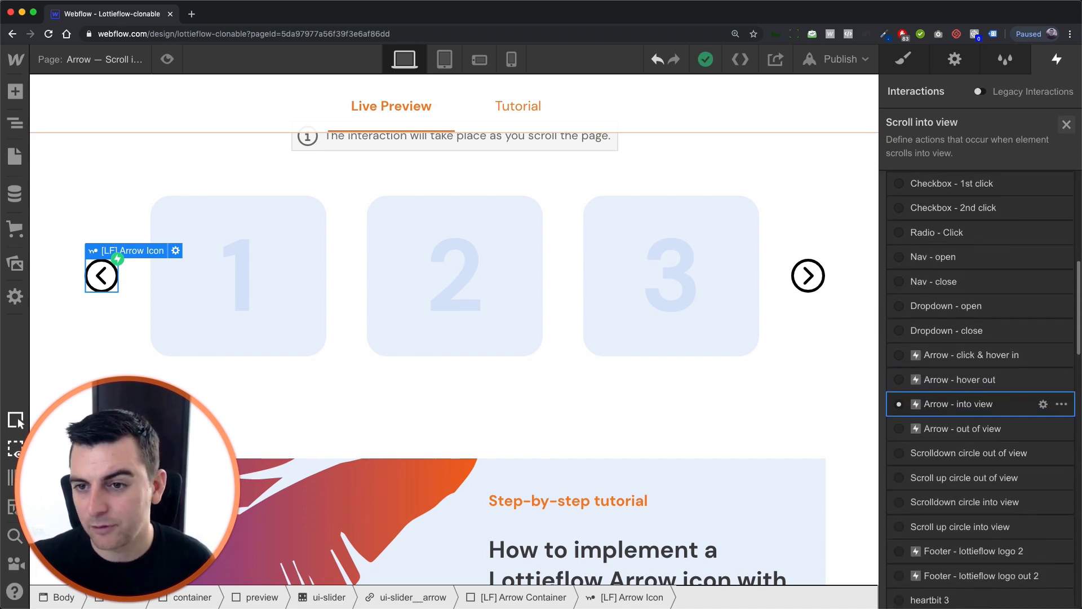
left_click(952, 414)
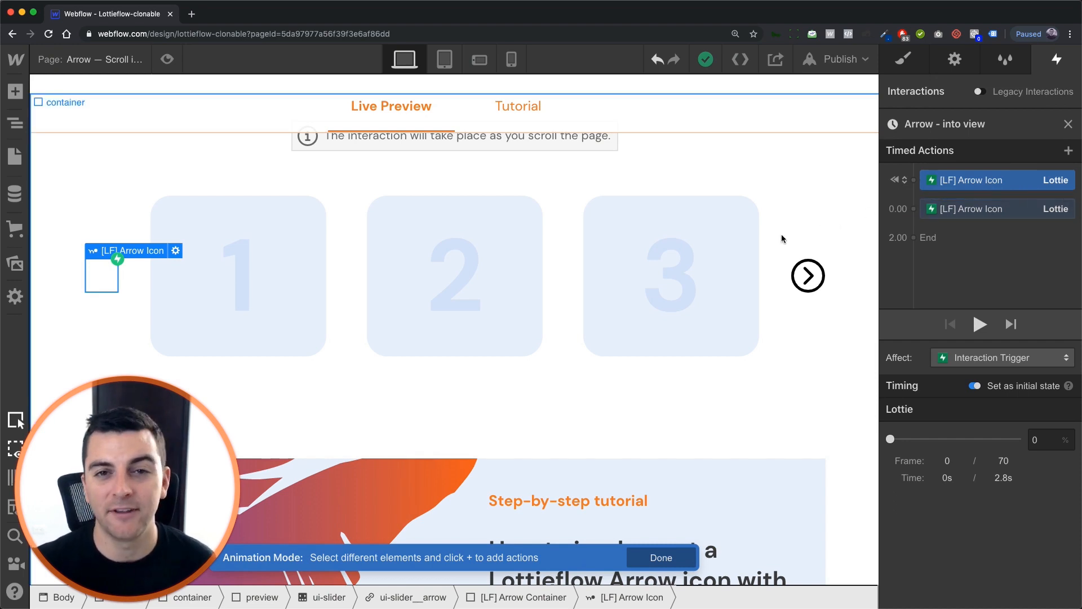
- Set the second Lottie action to play the arrow icon to 70% over 2 seconds, linear easing
left_click(970, 208)
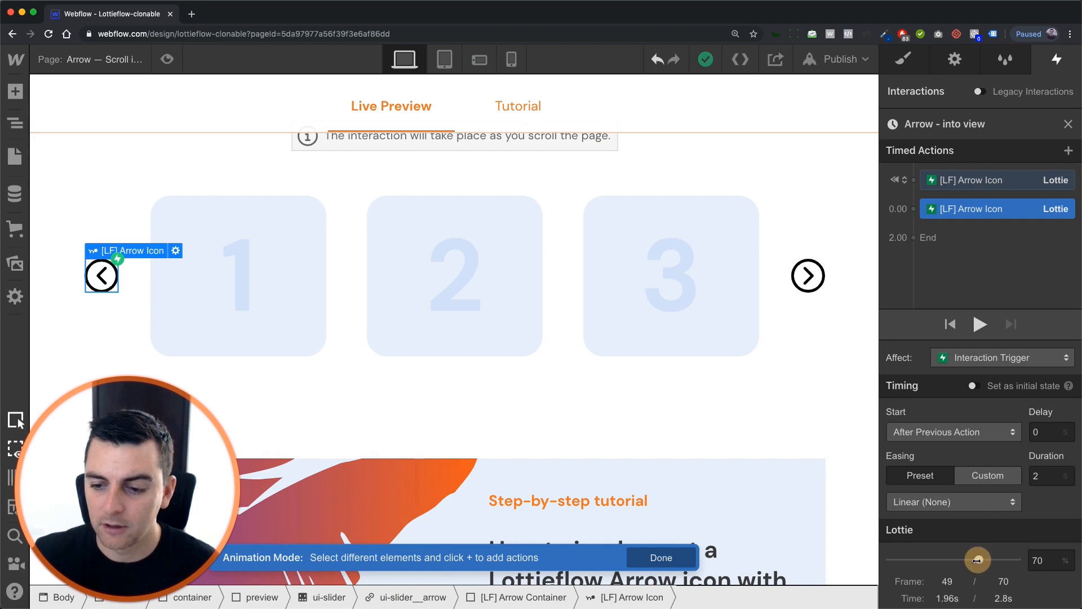
mouse_move(979, 560)
left_mouse_down()
mouse_move(894, 561)
mouse_move(981, 561)
left_mouse_up()
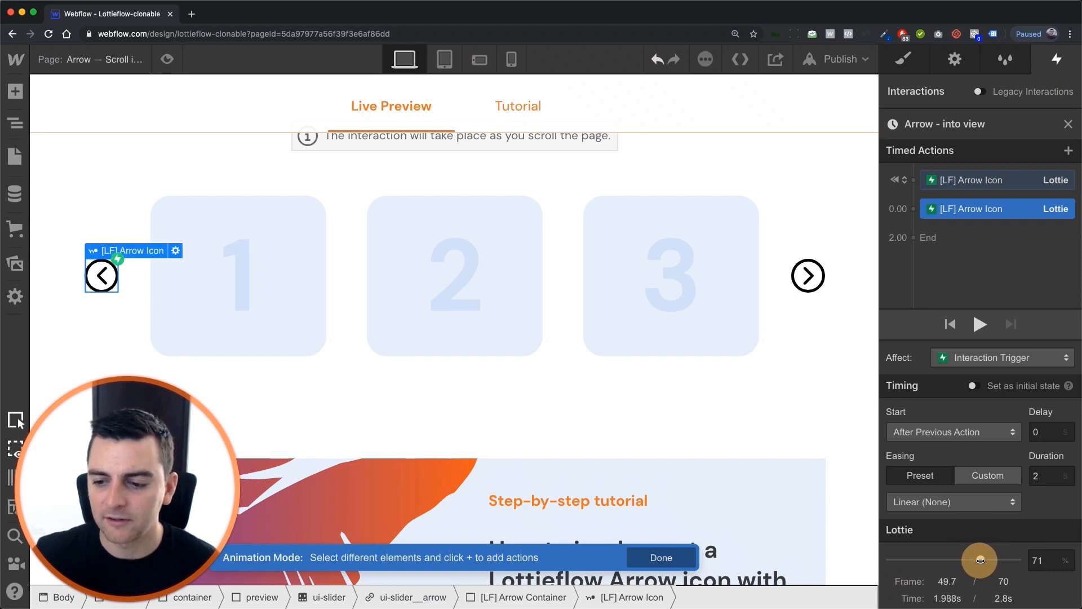
left_click_drag(981, 561, 979, 560)
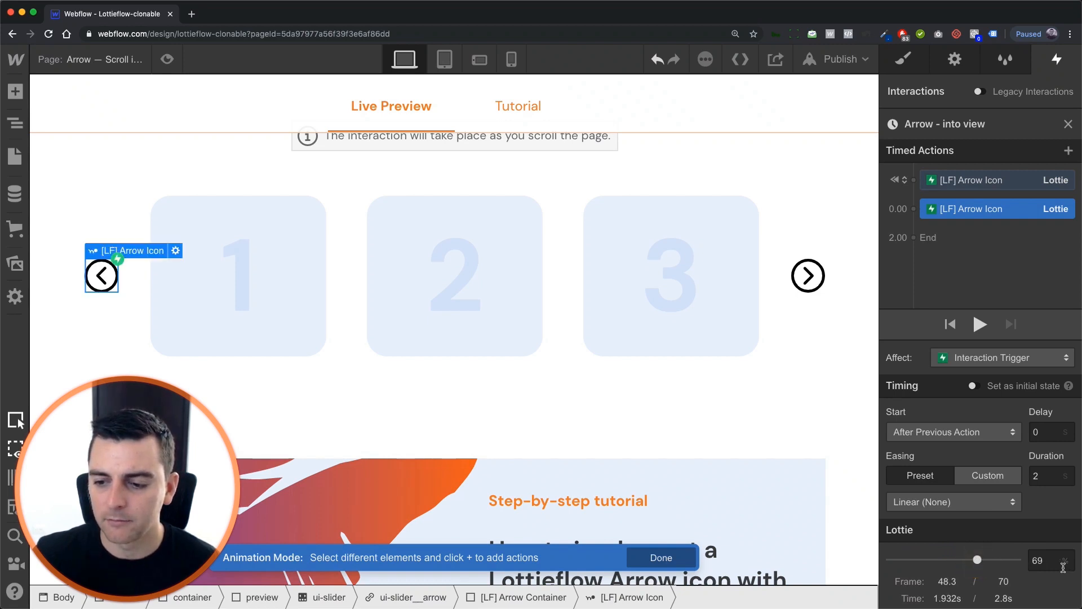
left_click(1034, 560)
type("70")
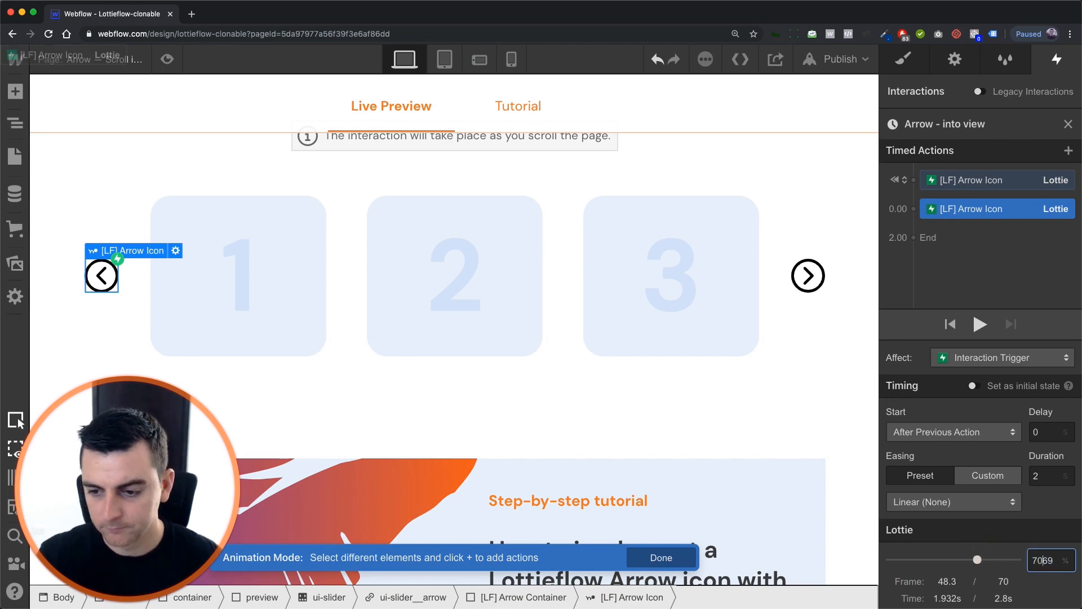
key("Return")
key("super+a")
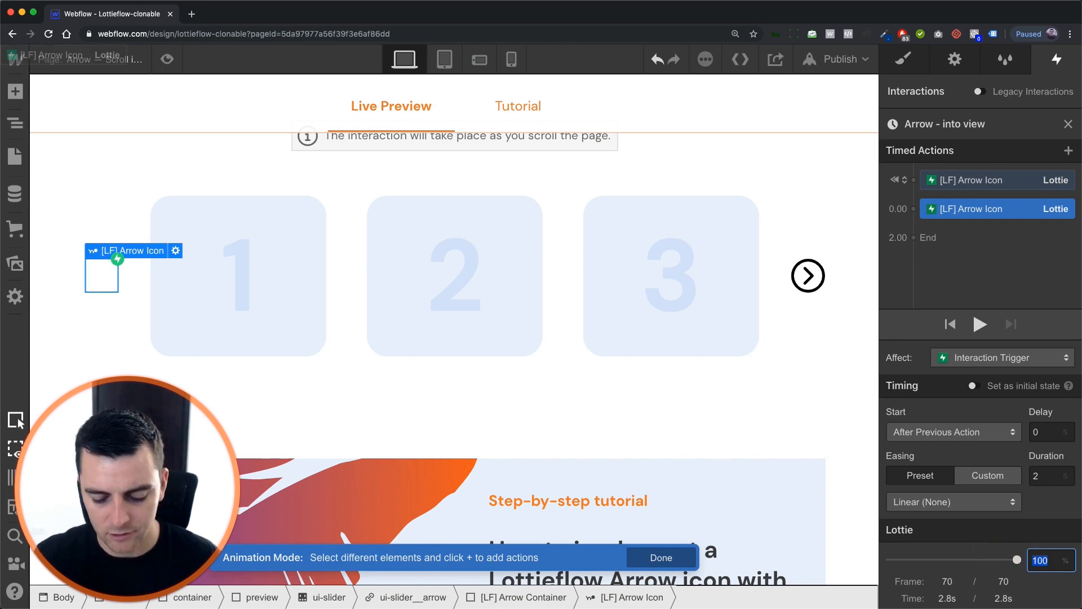
type("70")
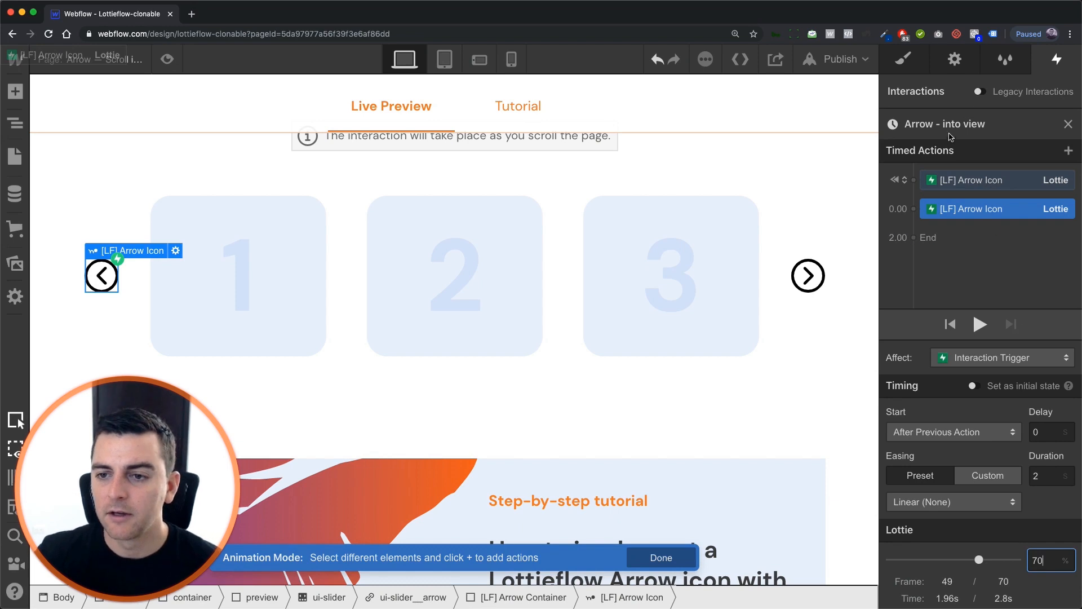
- Scrub and play the into-view animation, then reset the initial-state Lottie frame to 0%
left_click(949, 180)
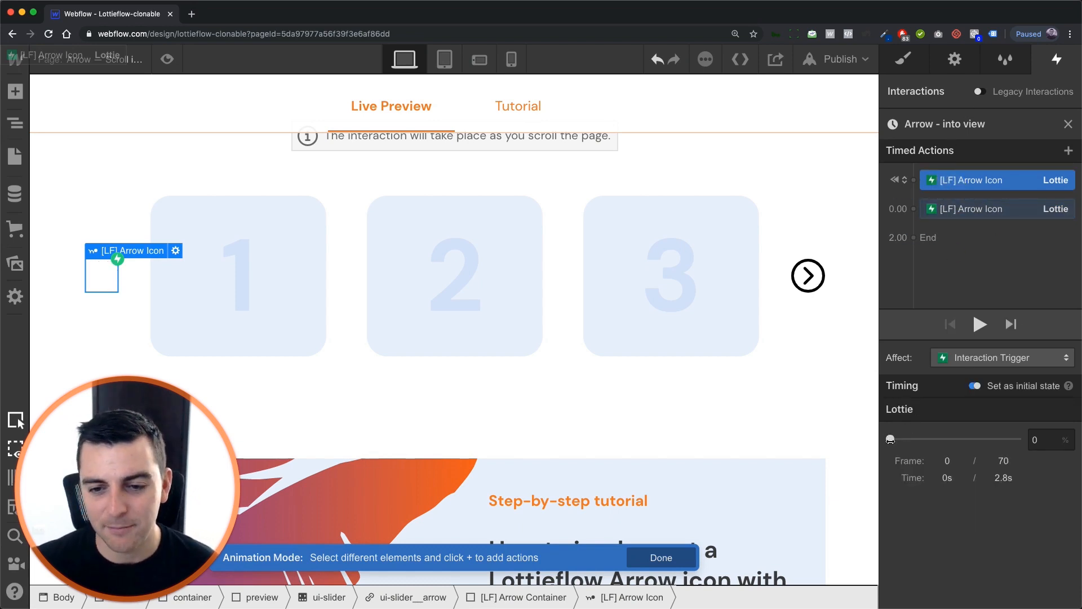
left_click_drag(889, 439, 908, 439)
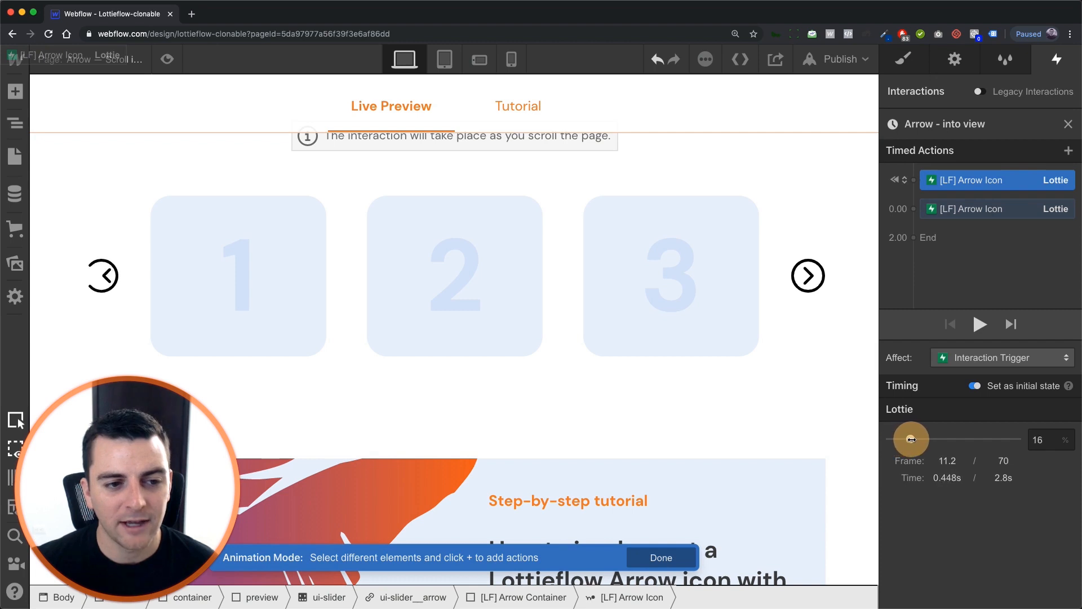
left_click_drag(908, 439, 933, 438)
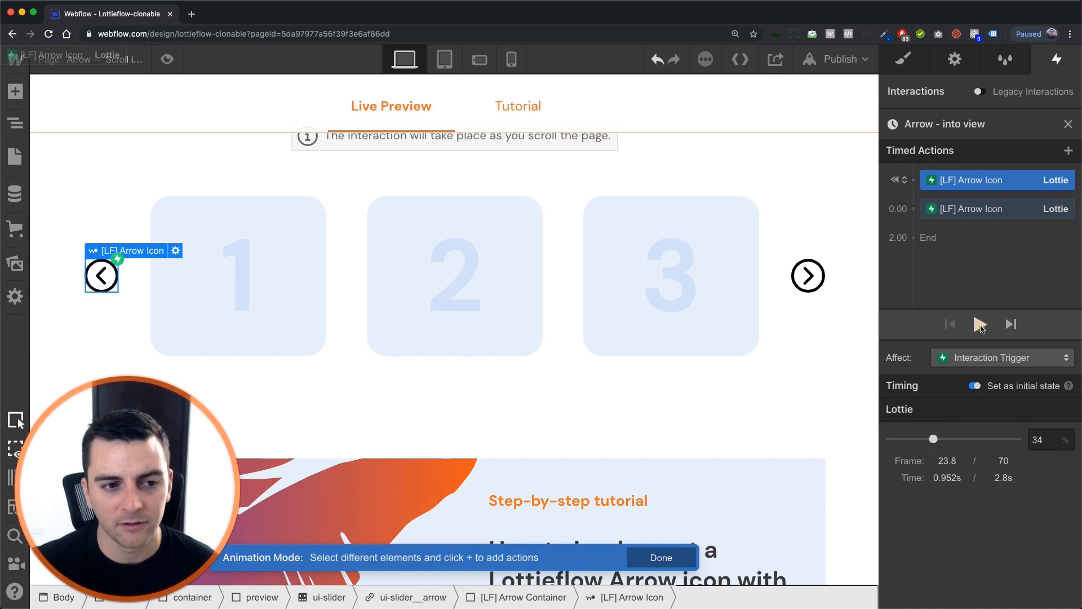
left_click(979, 325)
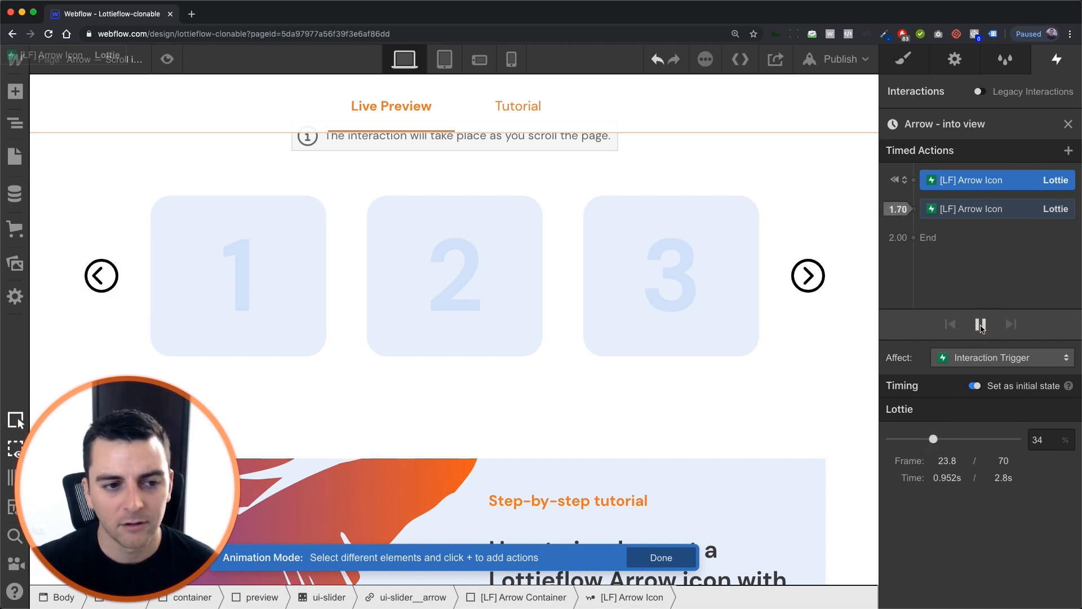
left_click(980, 325)
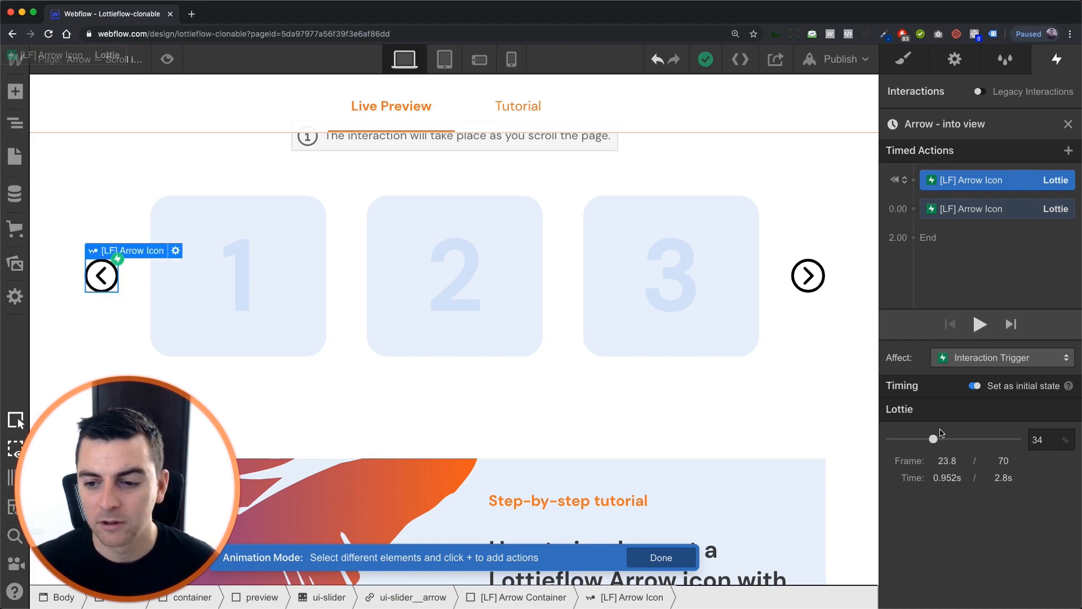
left_click_drag(933, 439, 857, 438)
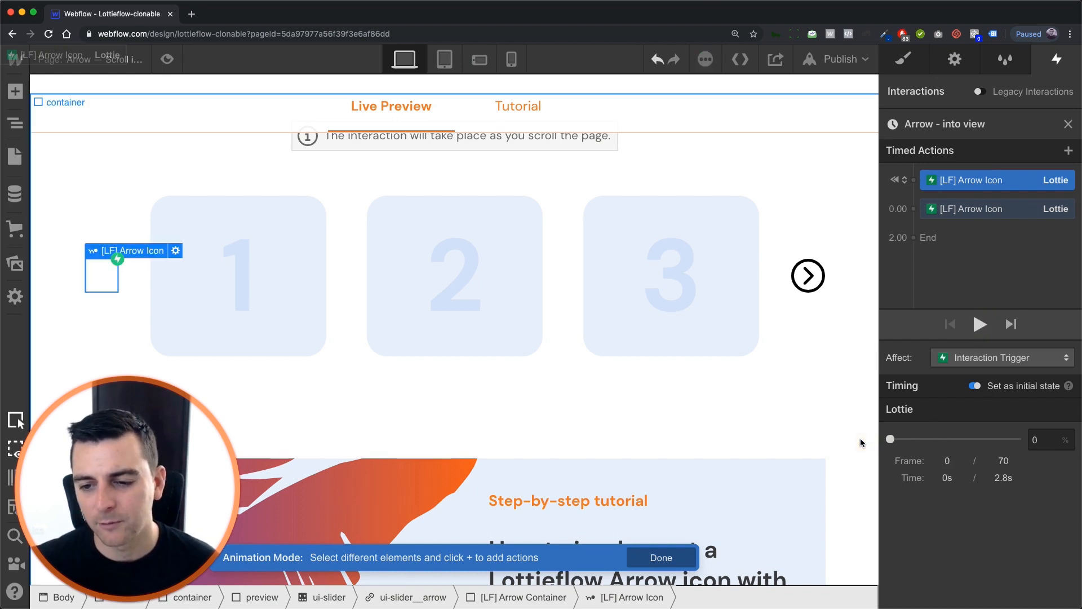
- Preview the scroll interaction and review the 'Arrow - out of view' reset animation
left_click(1069, 124)
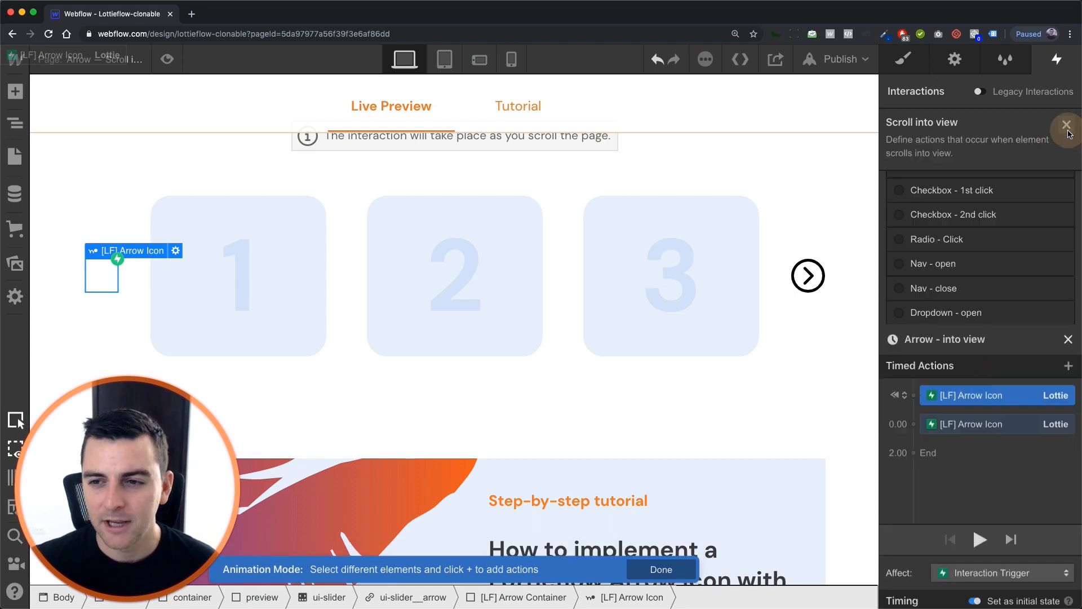
scroll(990, 338, "down", 5)
left_click(981, 430)
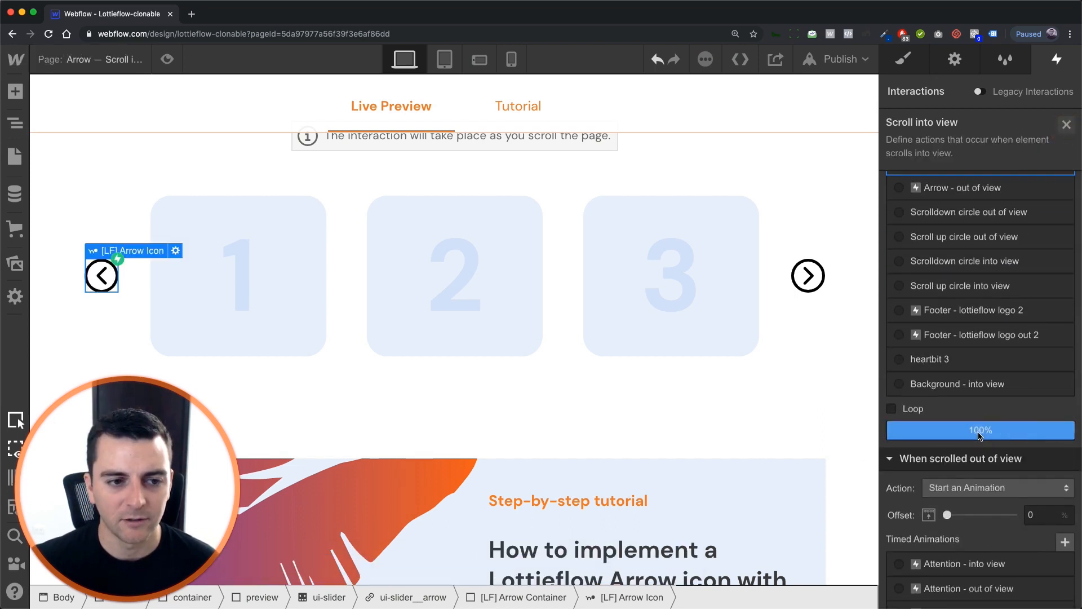
scroll(981, 407, "down", 5)
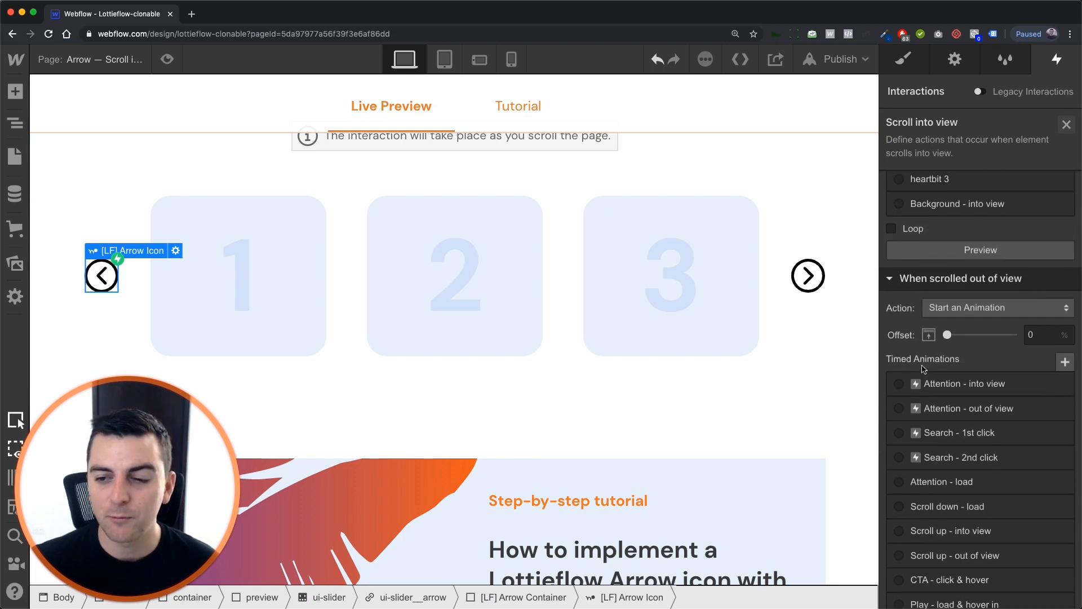
scroll(923, 367, "down", 5)
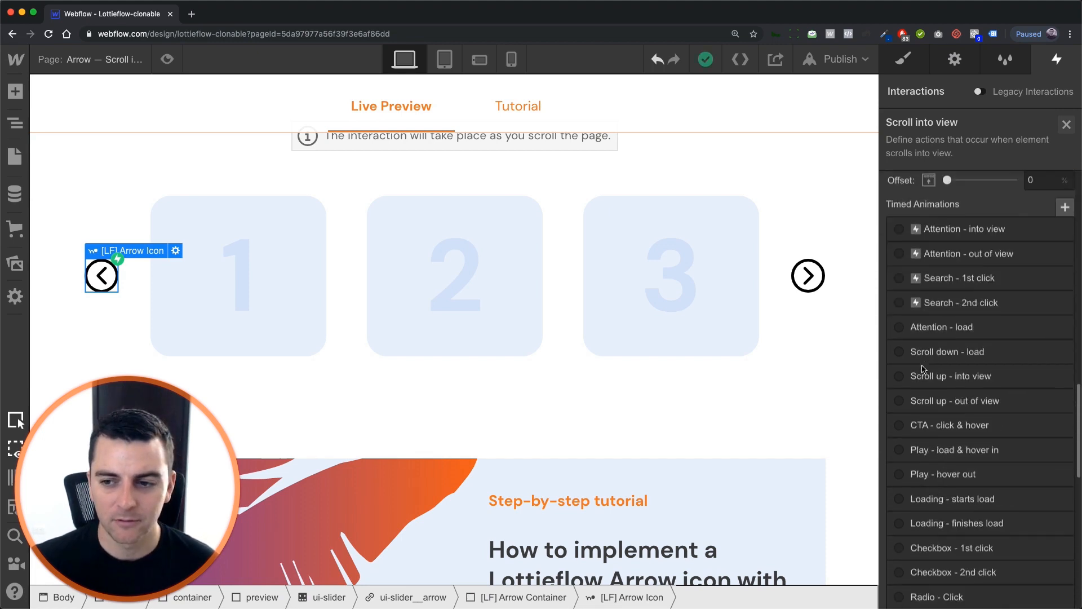
scroll(924, 367, "down", 5)
scroll(923, 367, "down", 5)
mouse_move(962, 323)
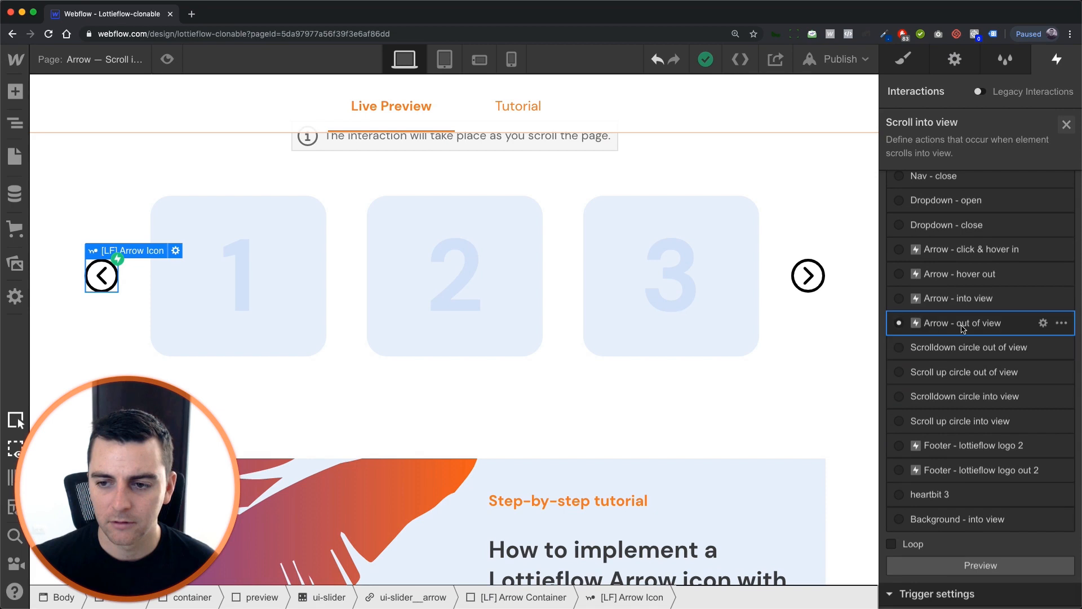
left_click(959, 325)
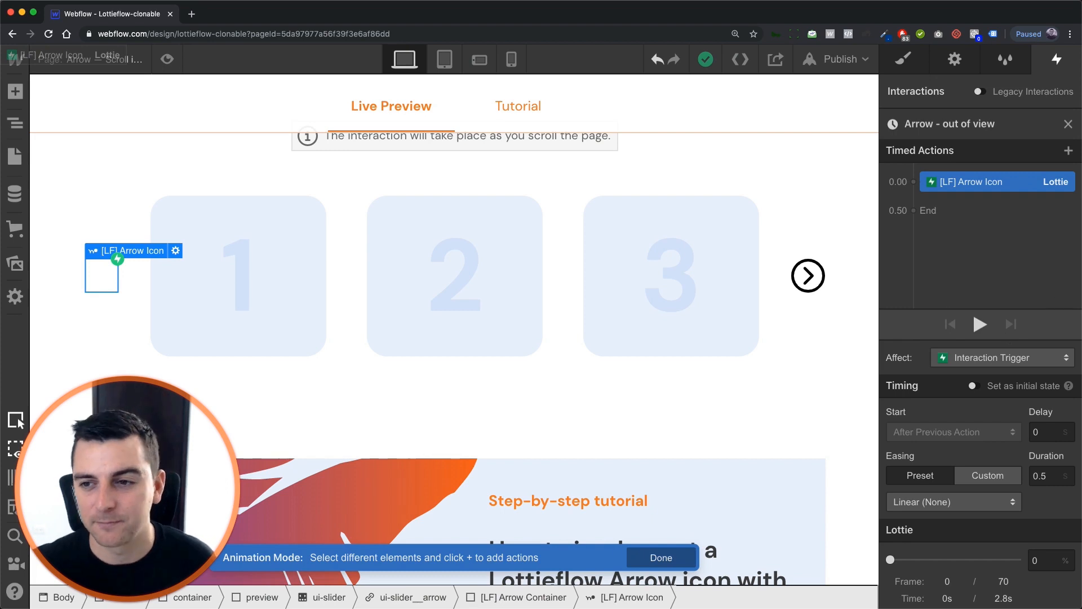
left_click(1069, 125)
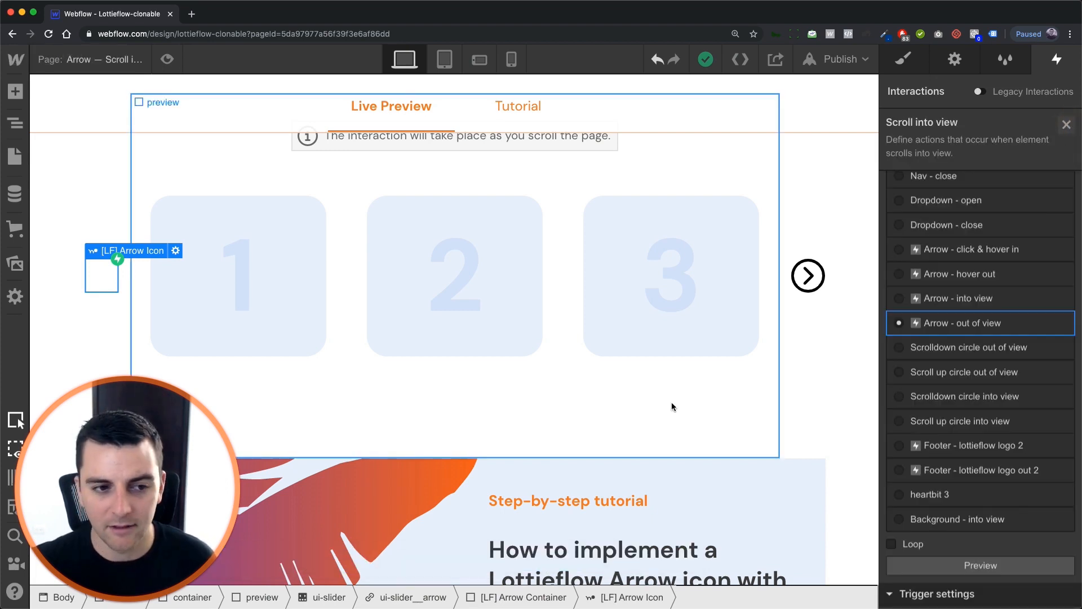
scroll(672, 407, "up", 3)
left_click(168, 59)
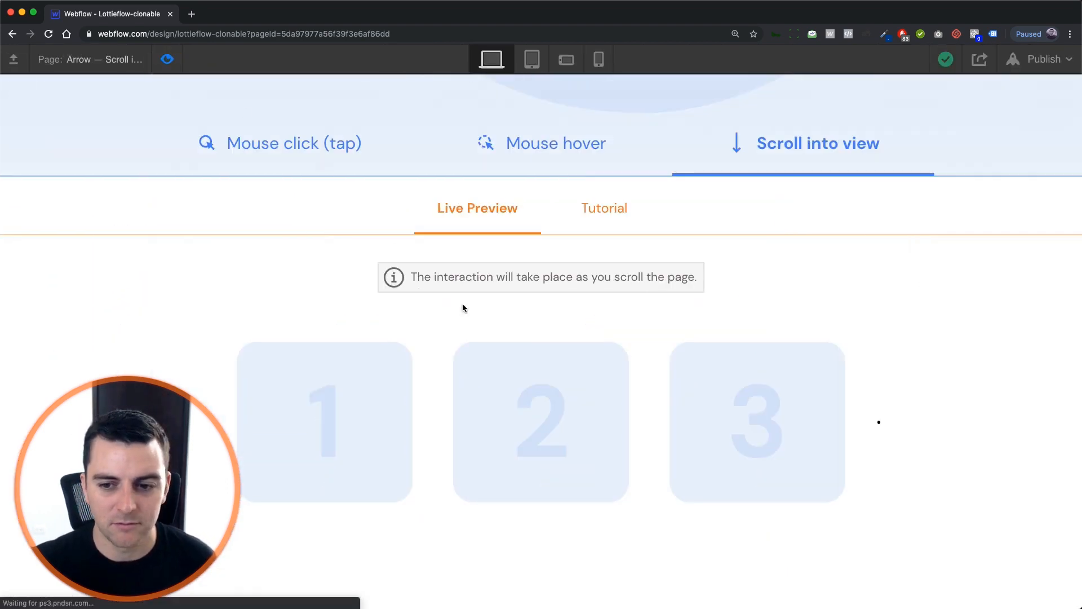
scroll(476, 317, "down", 3)
scroll(476, 316, "down", 2)
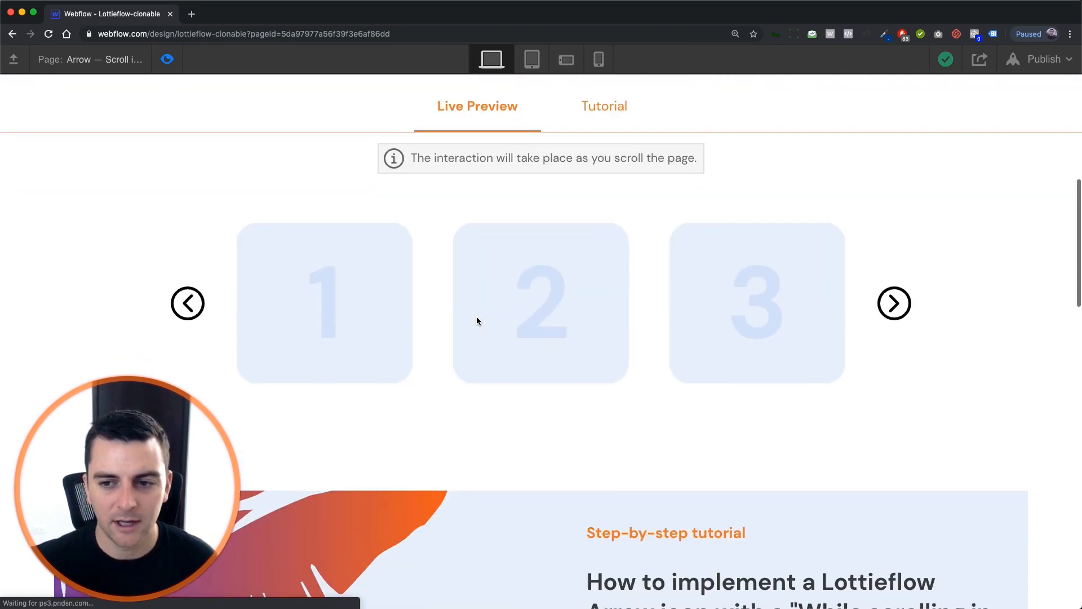
scroll(476, 317, "down", 3)
scroll(476, 316, "down", 3)
scroll(477, 317, "down", 2)
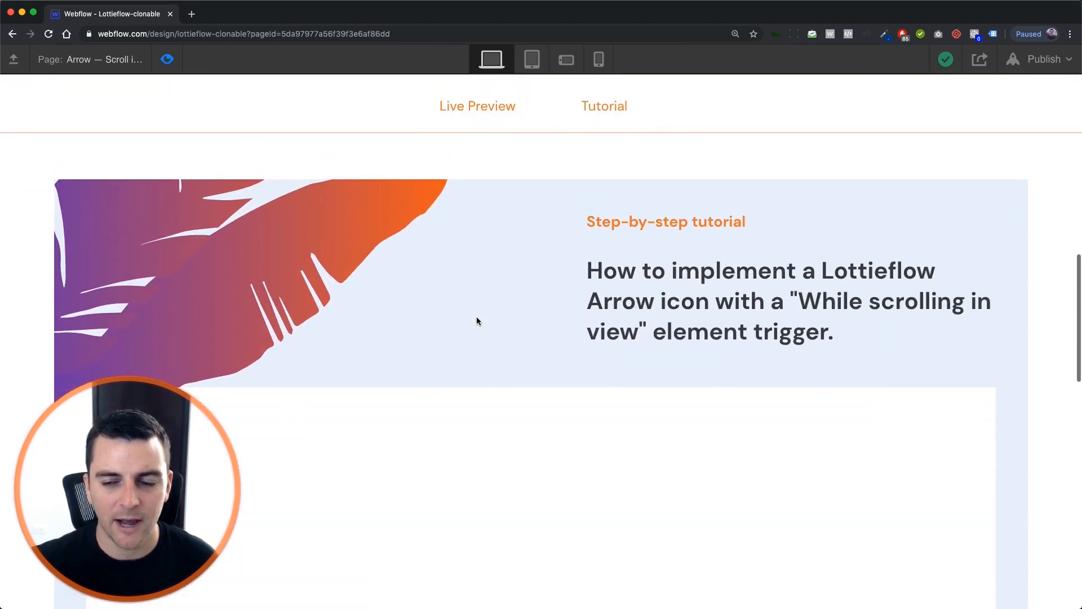
scroll(476, 317, "up", 5)
scroll(476, 317, "up", 1)
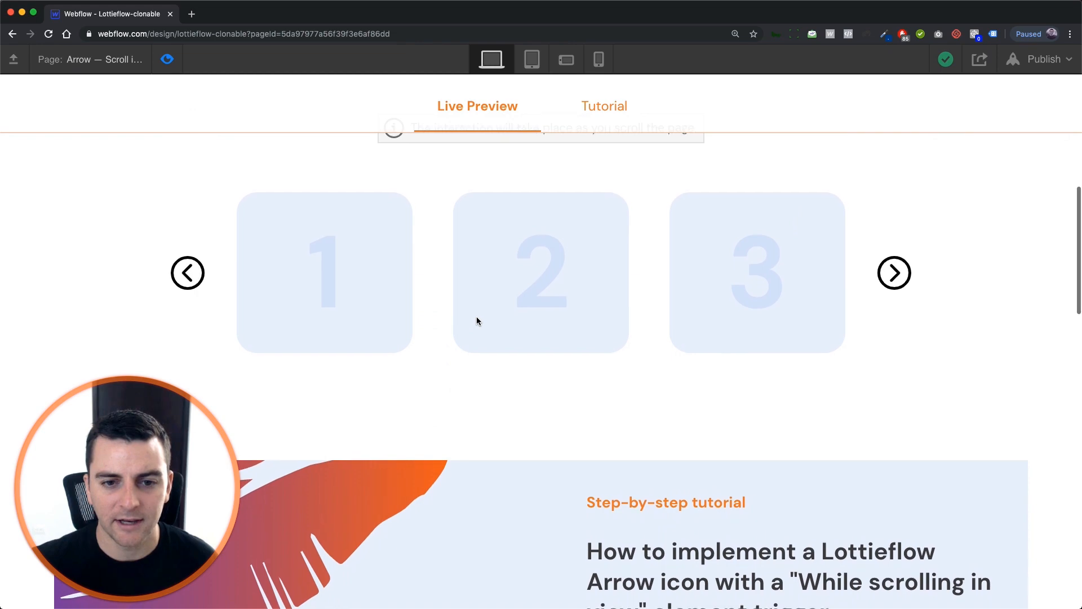
scroll(476, 316, "down", 5)
scroll(477, 317, "up", 5)
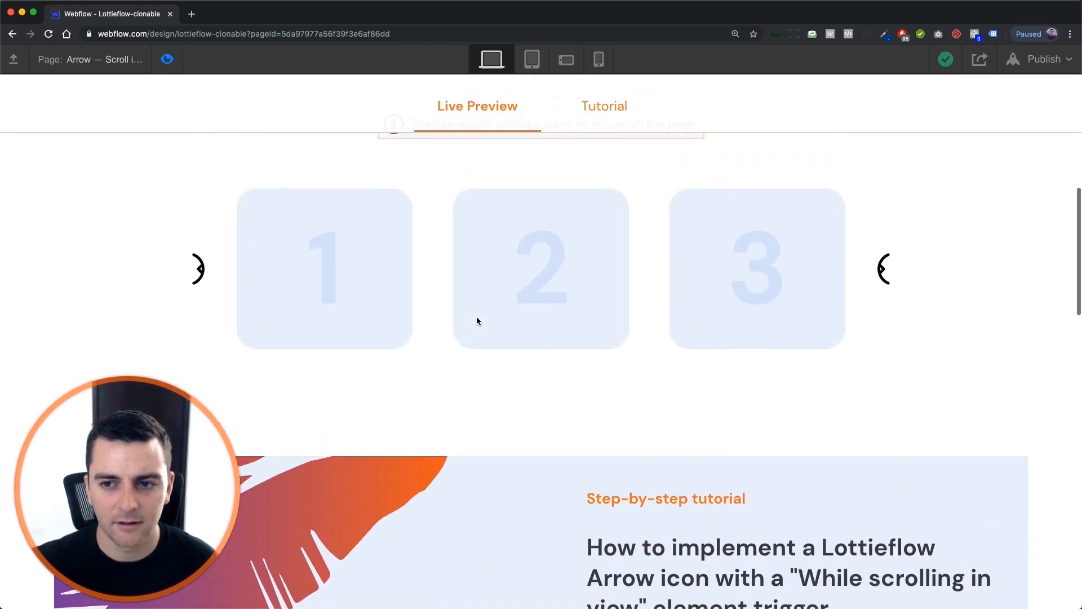
scroll(476, 316, "up", 1)
scroll(476, 316, "down", 1)
scroll(477, 317, "down", 5)
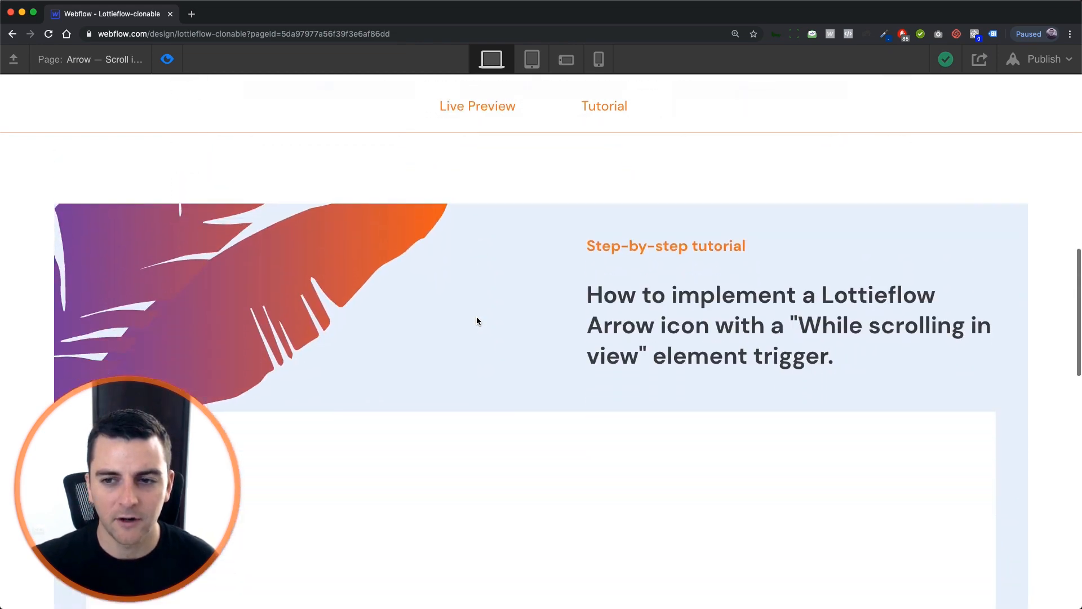
scroll(476, 317, "down", 1)
scroll(476, 317, "up", 5)
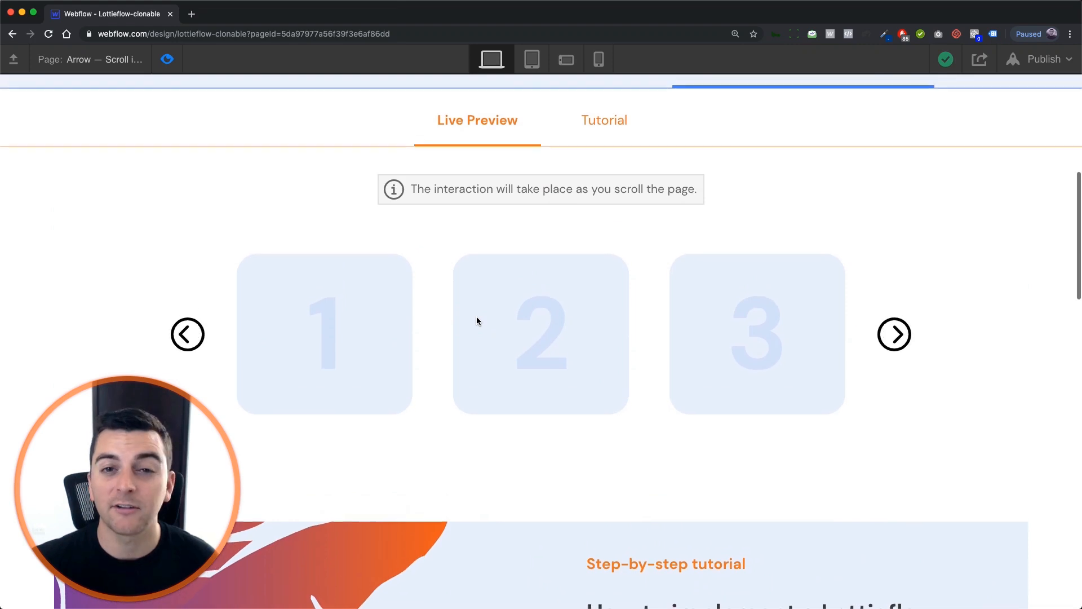
scroll(477, 317, "up", 5)
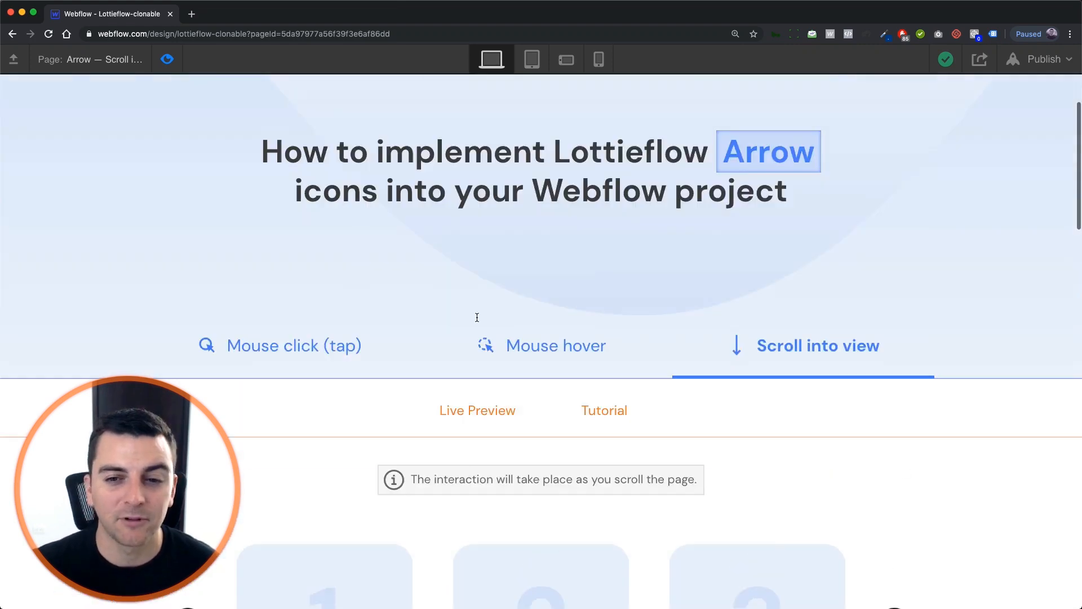
scroll(476, 317, "up", 3)
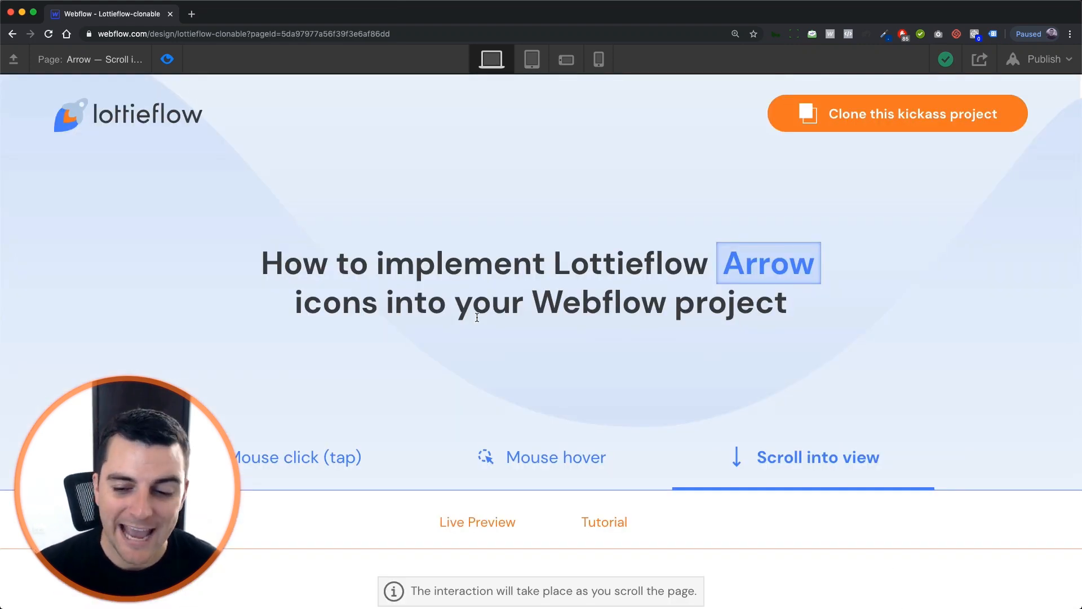